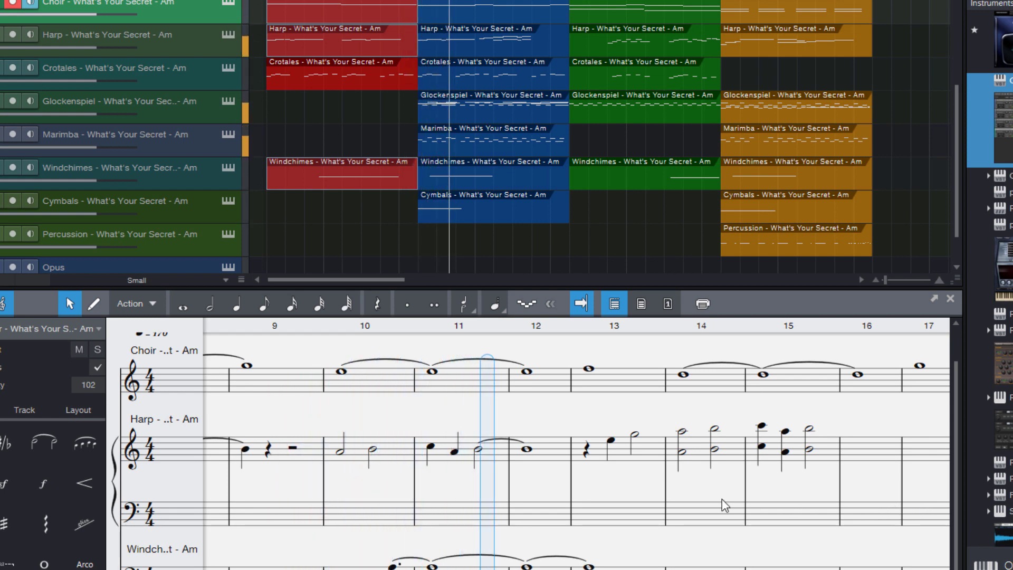
# Close the score editor to reveal the full 17-track What's Your Secret arrangement.
pyautogui.hotkey('alt', '1')
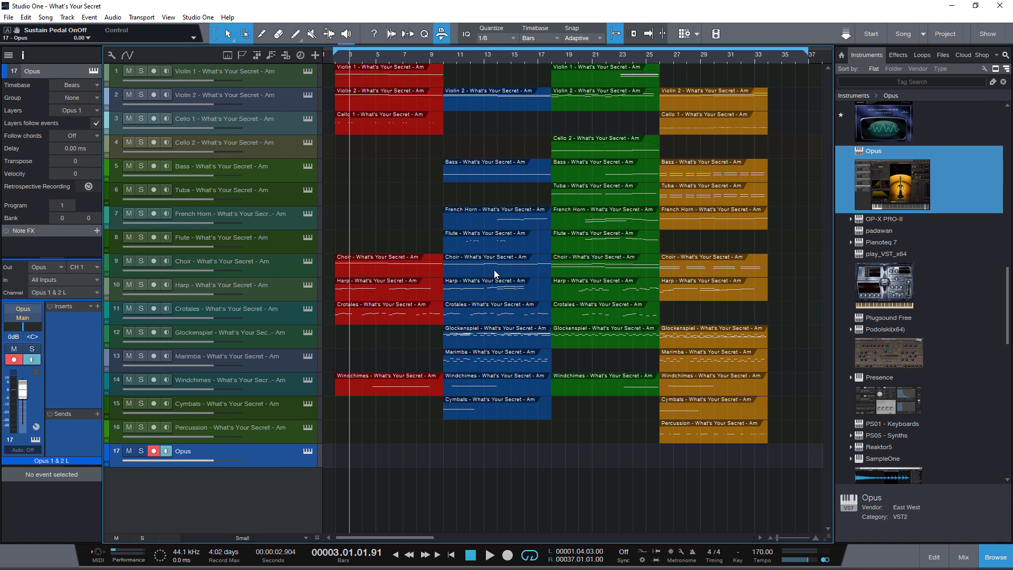
# Open the Opus instrument window and view its Violas and Celli patches.
pyautogui.press('F11')
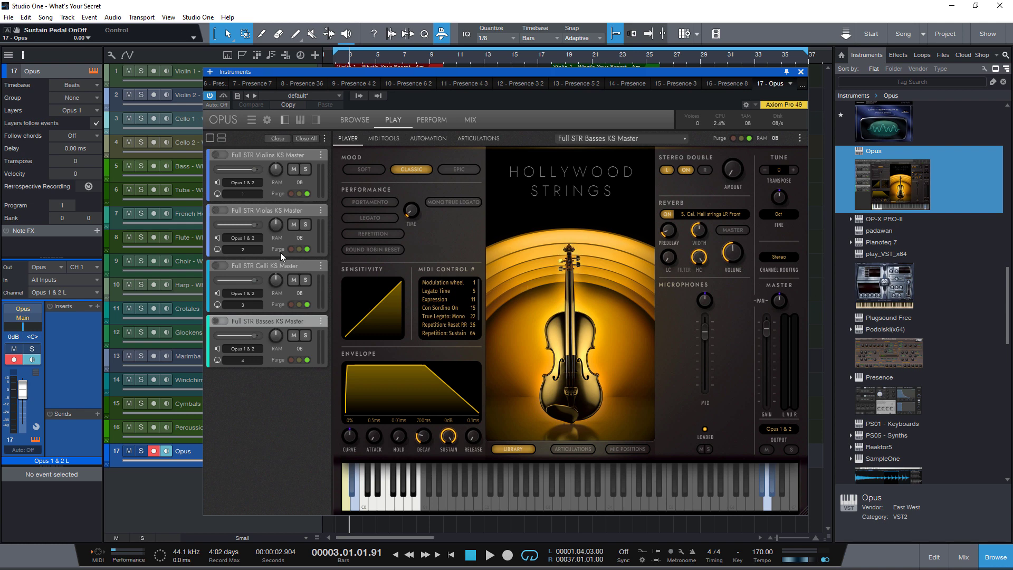
pyautogui.click(271, 212)
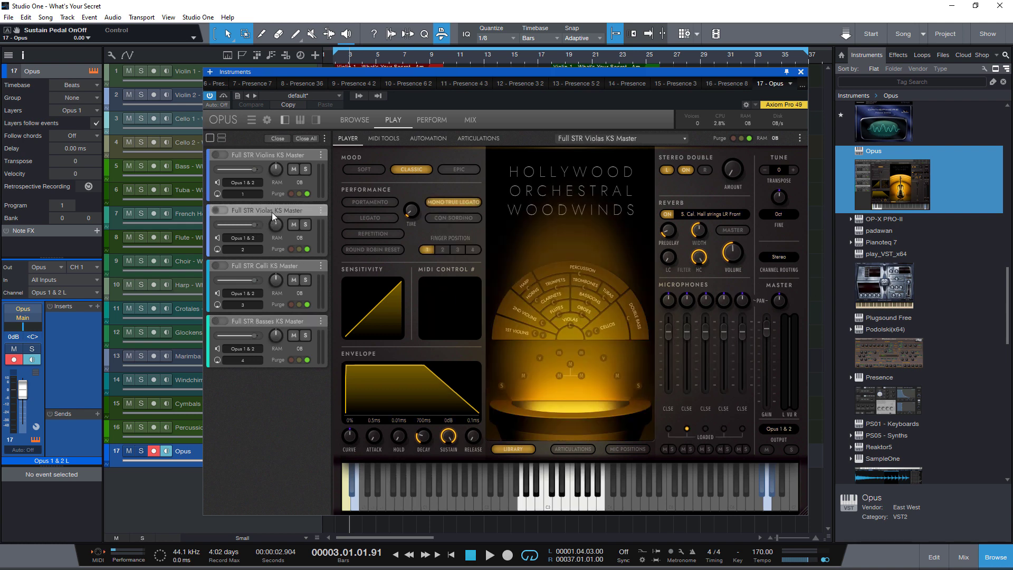
pyautogui.click(271, 267)
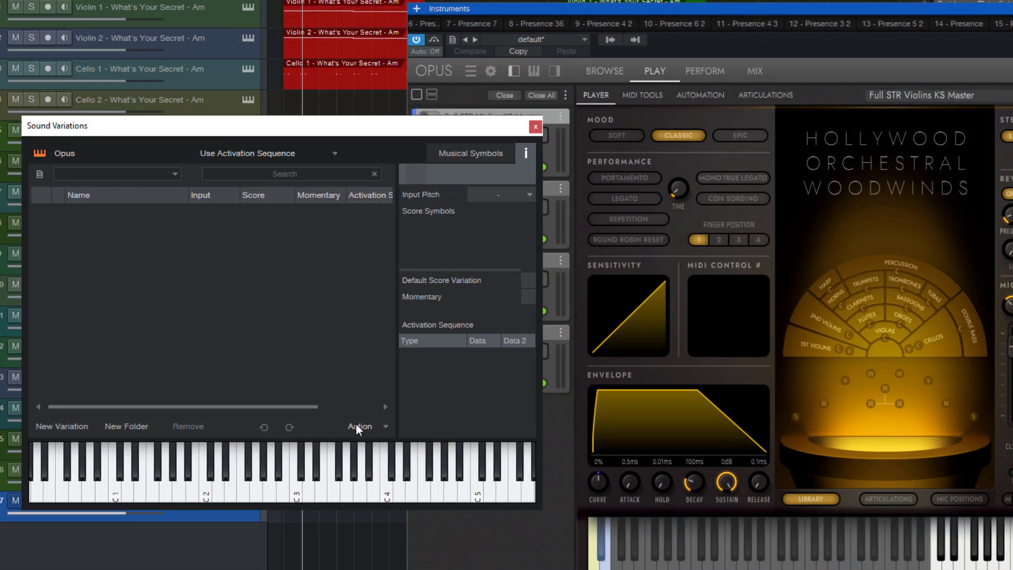
# Reload the variation map from the instrument and review Sus + 1st Vln Leg MAX, Spiccato, Staccato, Marc Shrt and Sus Marc LITE.
pyautogui.click(359, 427)
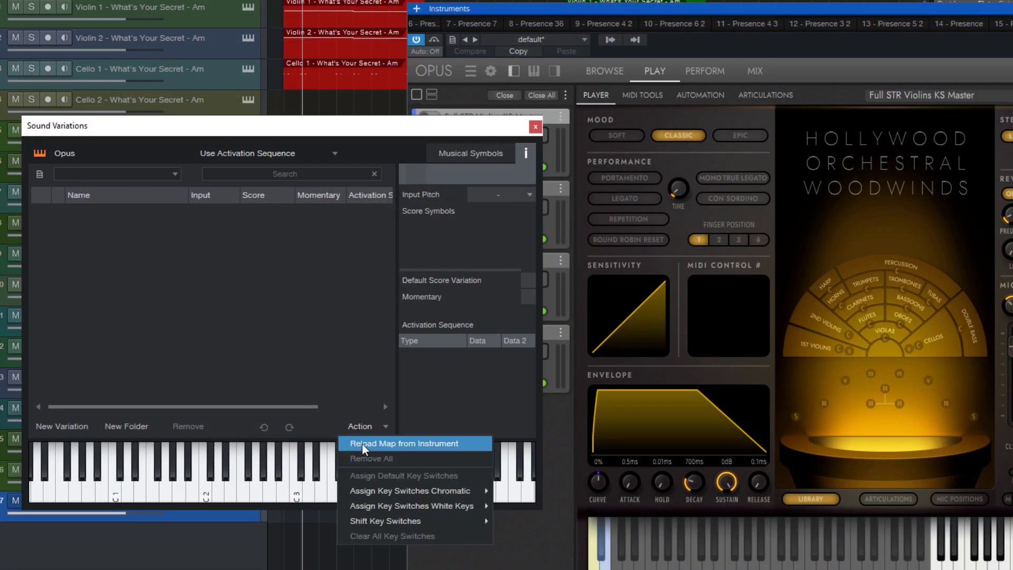
pyautogui.click(375, 446)
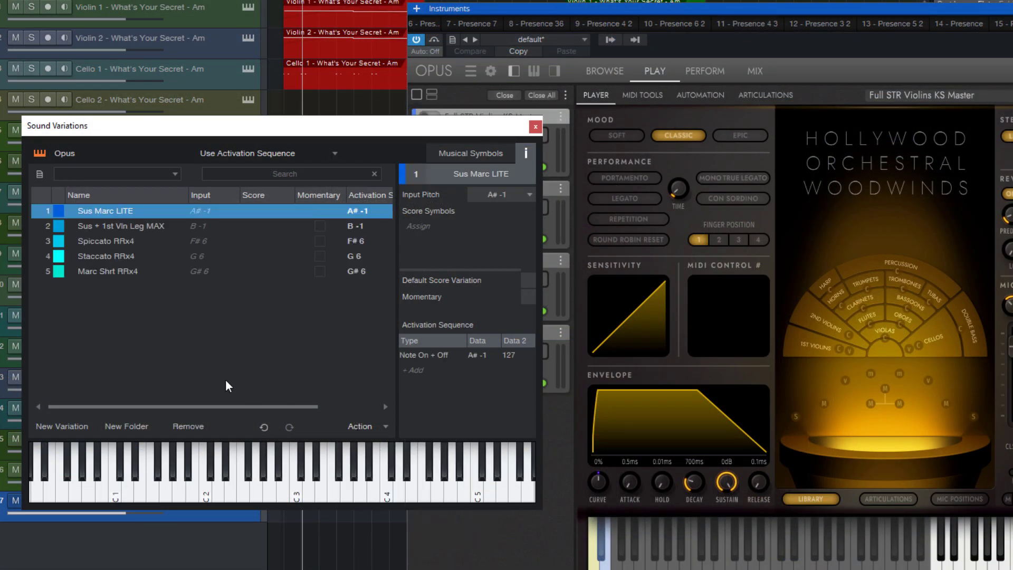
pyautogui.click(105, 227)
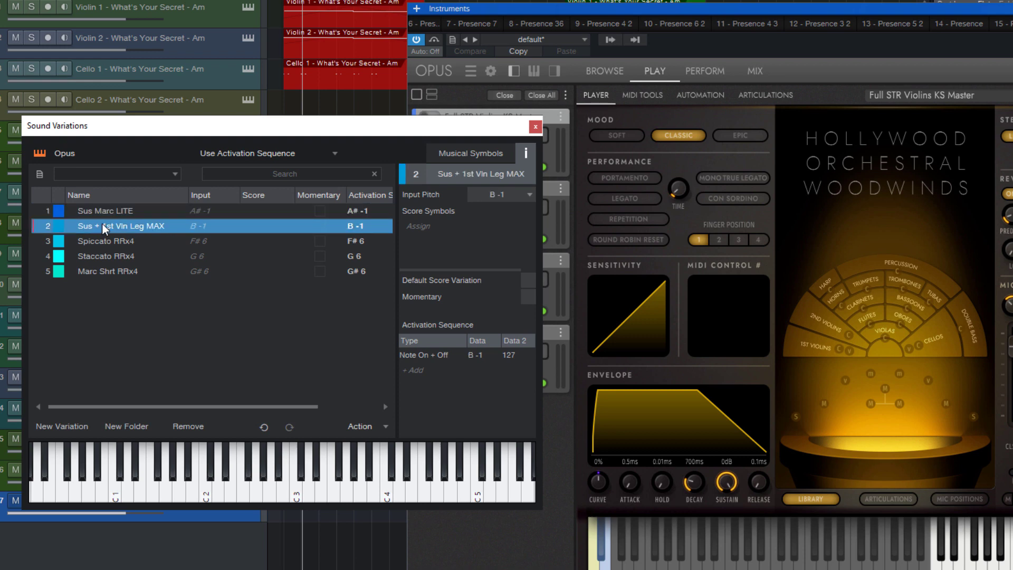
pyautogui.click(104, 245)
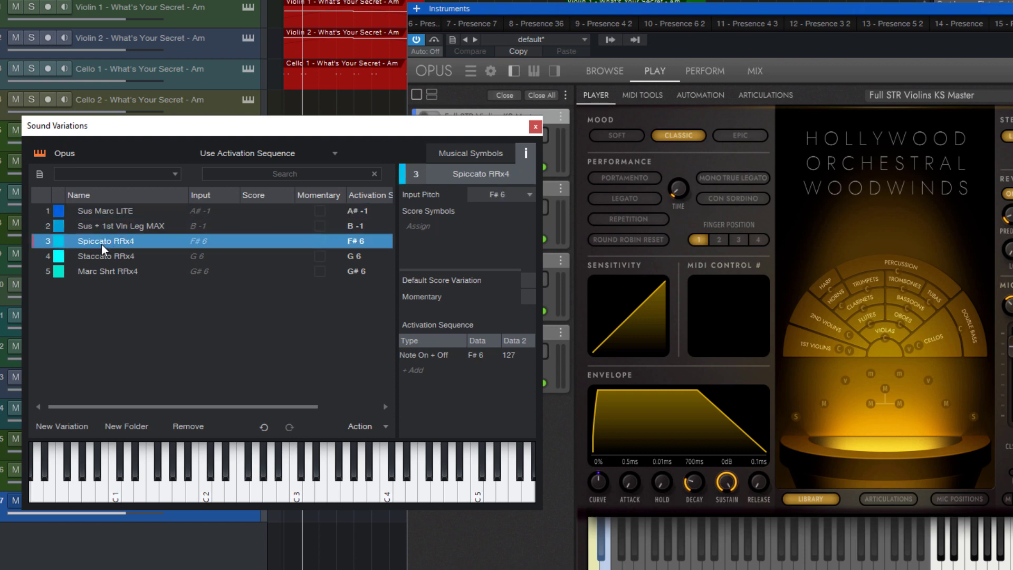
pyautogui.click(104, 257)
pyautogui.click(104, 274)
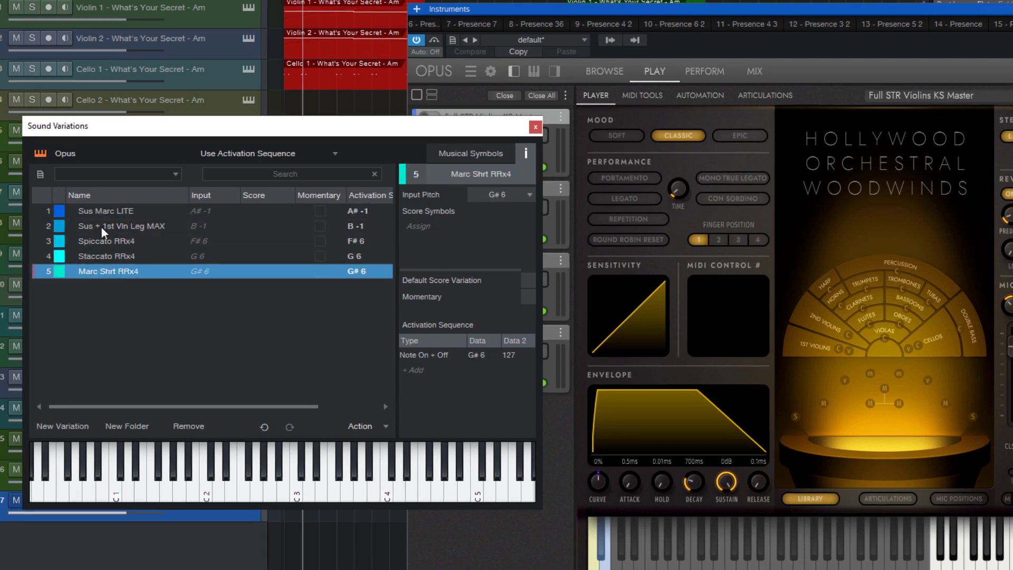
pyautogui.click(106, 211)
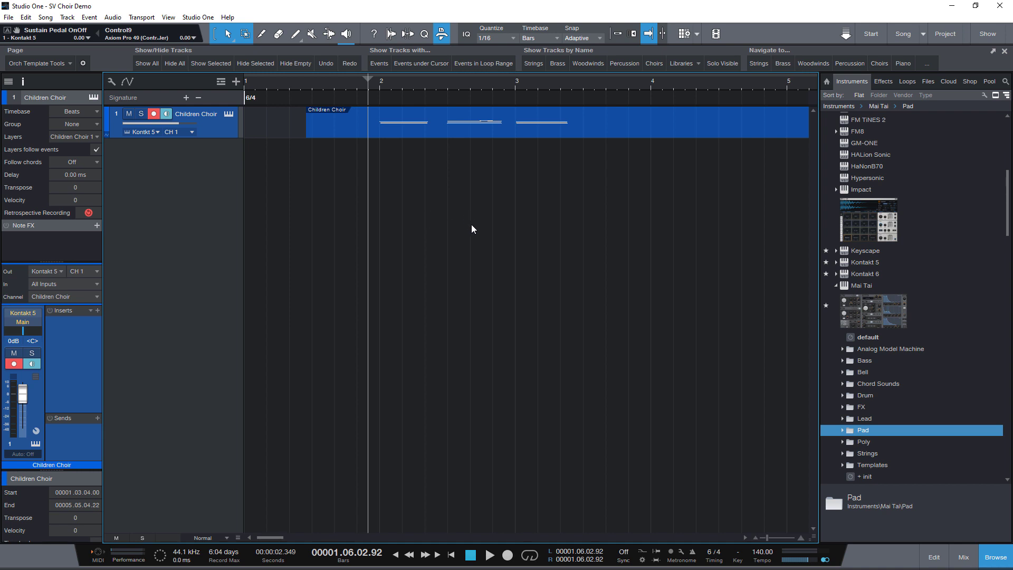
# Open the Children Choir notes in the piano roll and its Kontakt 5 window with Arva Boys Altos patches.
pyautogui.press('F2')
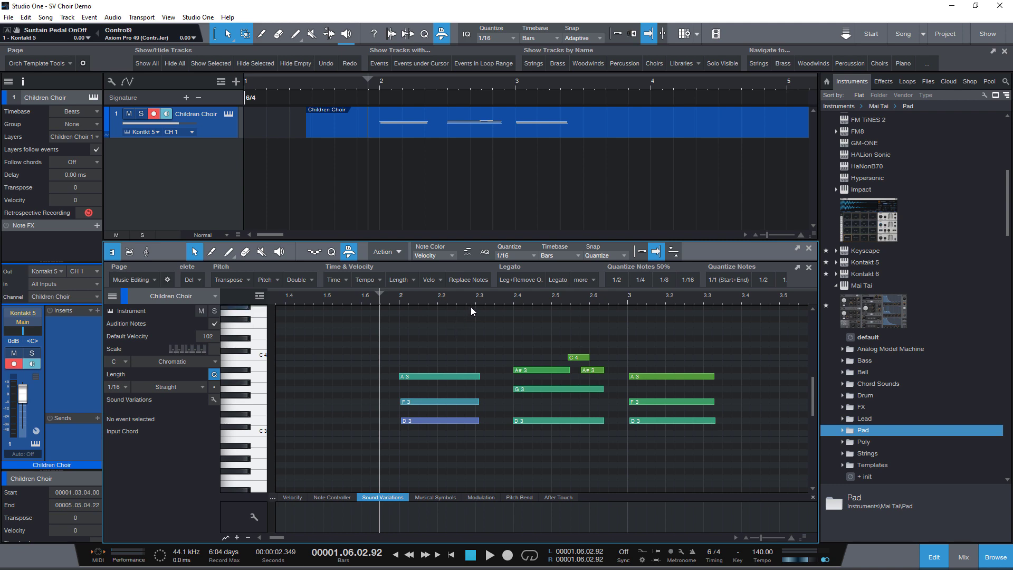
pyautogui.press('F11')
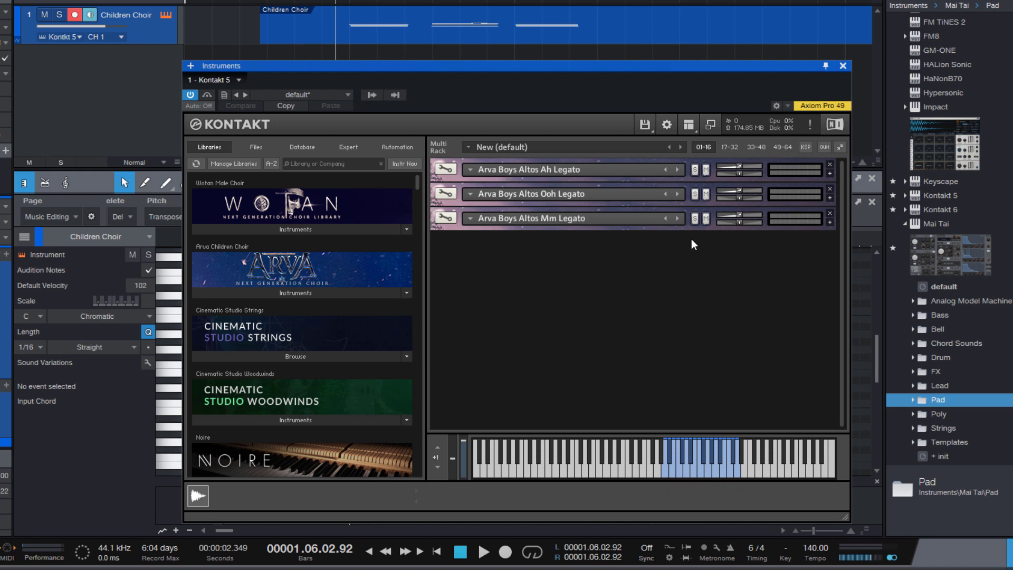
pyautogui.click(831, 172)
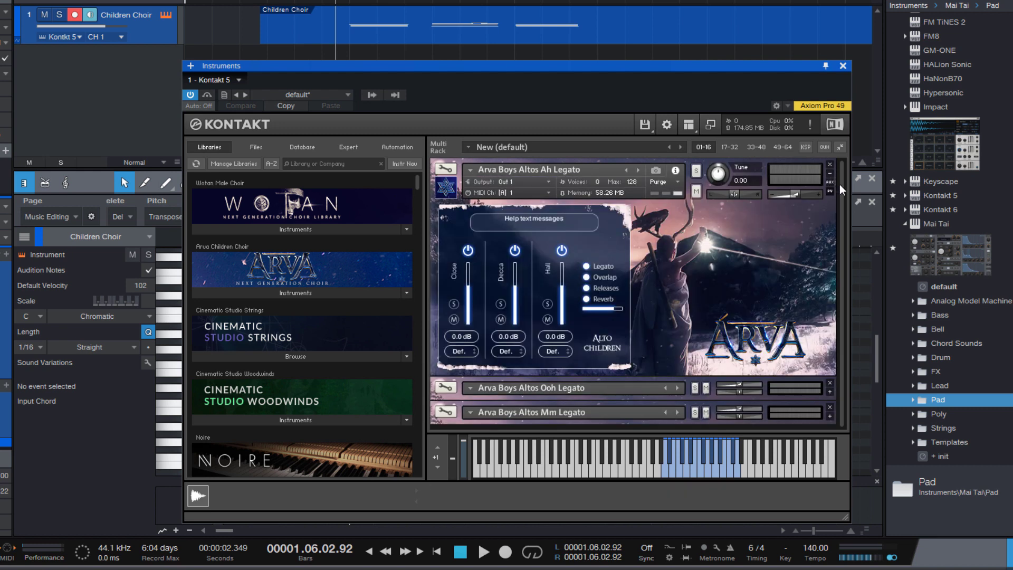
pyautogui.click(830, 391)
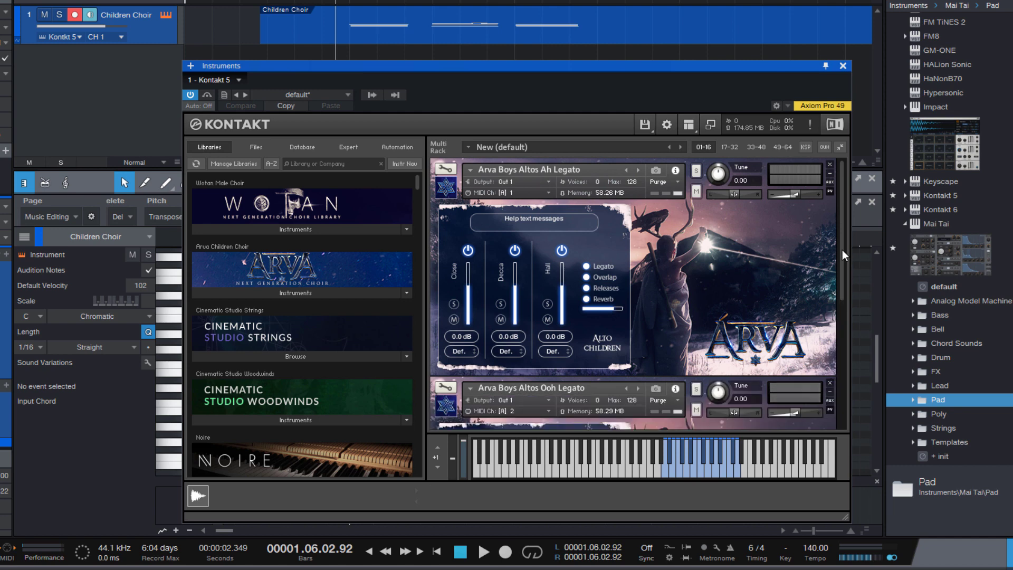
pyautogui.moveTo(842, 249); pyautogui.dragTo(831, 408)
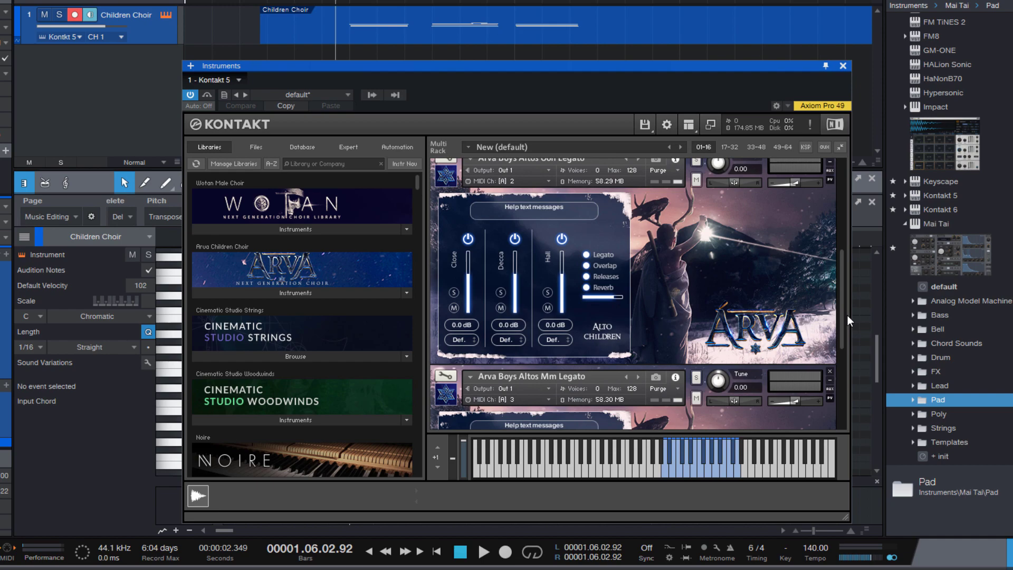
pyautogui.moveTo(844, 312); pyautogui.dragTo(835, 169)
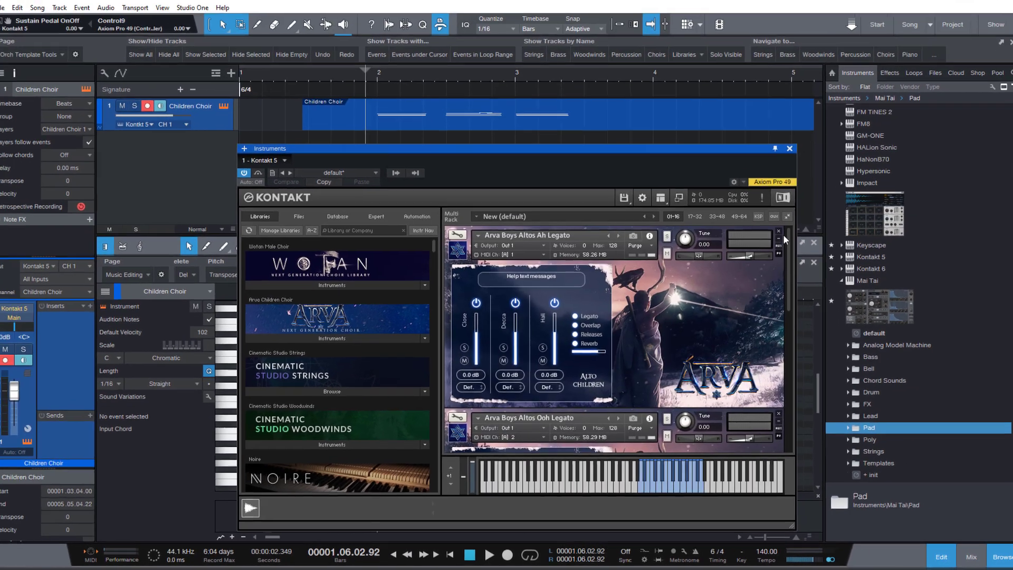
pyautogui.click(787, 217)
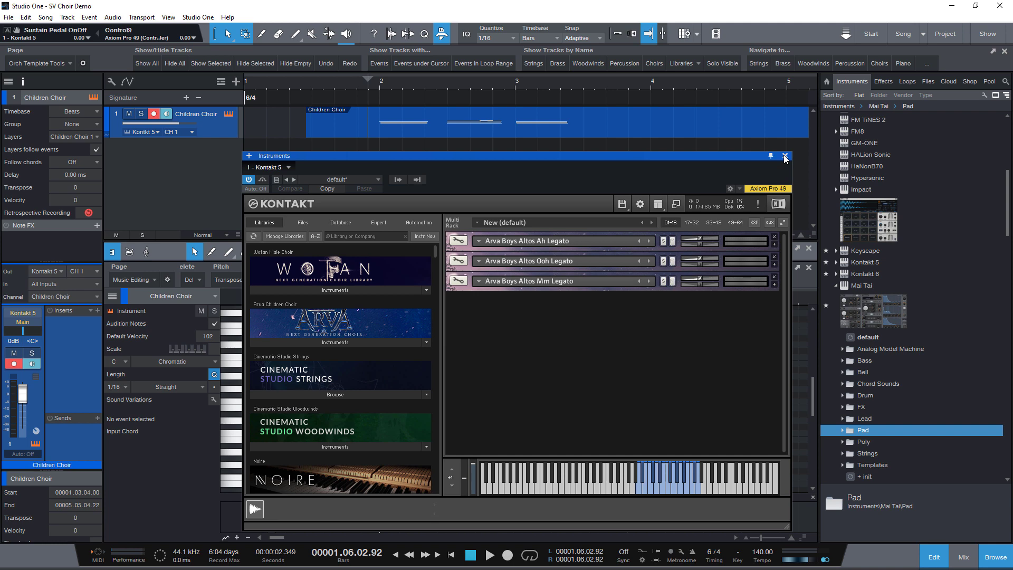
# Add a first Kontakt 5 sound variation that sends a channel change to channel 1.
pyautogui.click(785, 156)
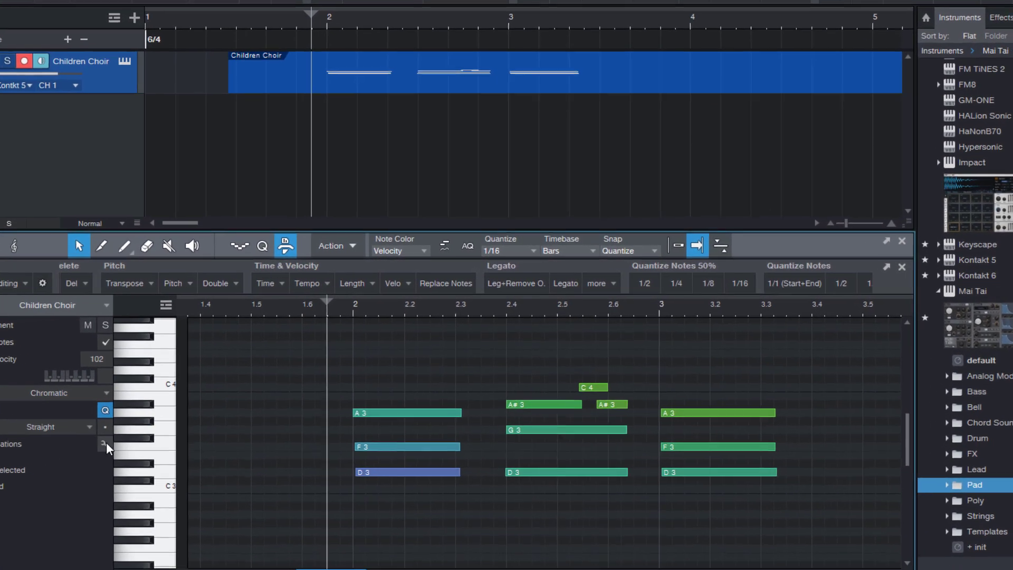
pyautogui.click(104, 443)
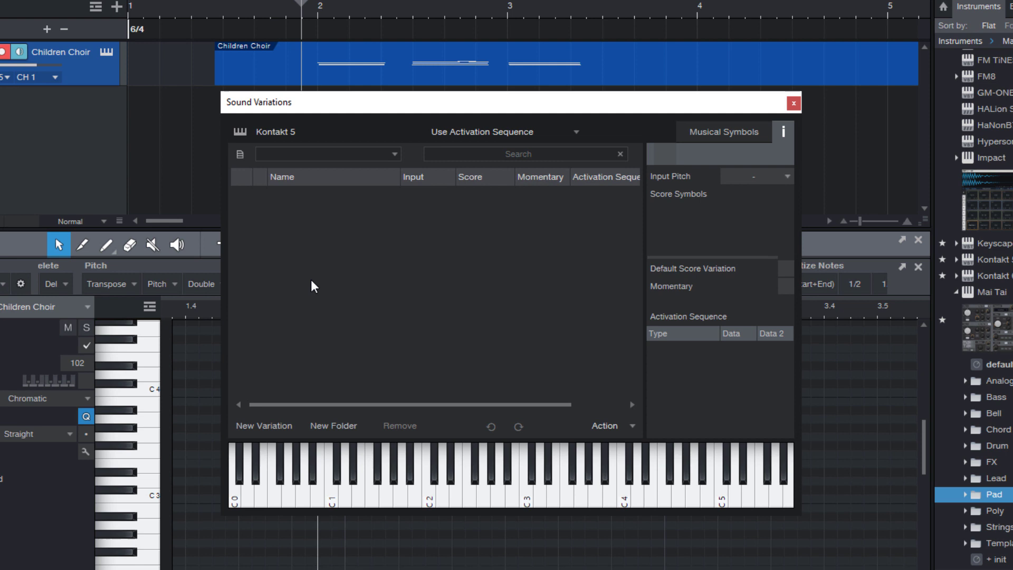
pyautogui.click(272, 426)
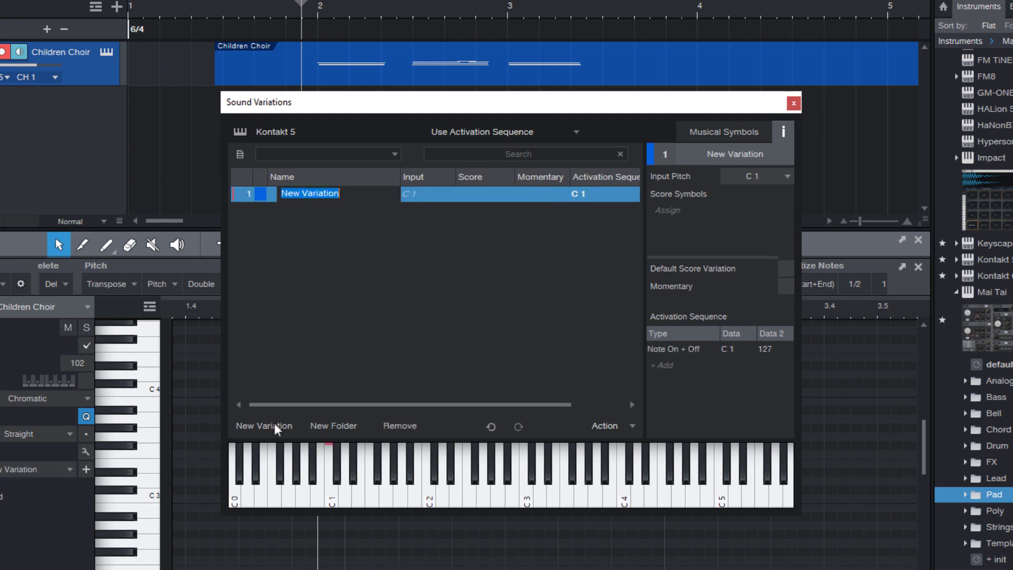
pyautogui.click(696, 353)
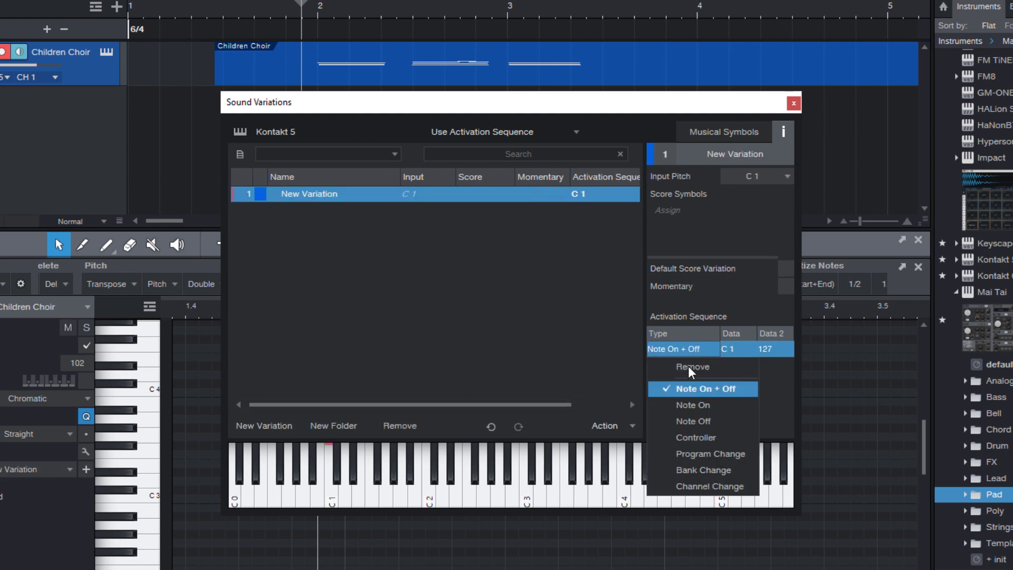
pyautogui.click(696, 486)
pyautogui.click(731, 353)
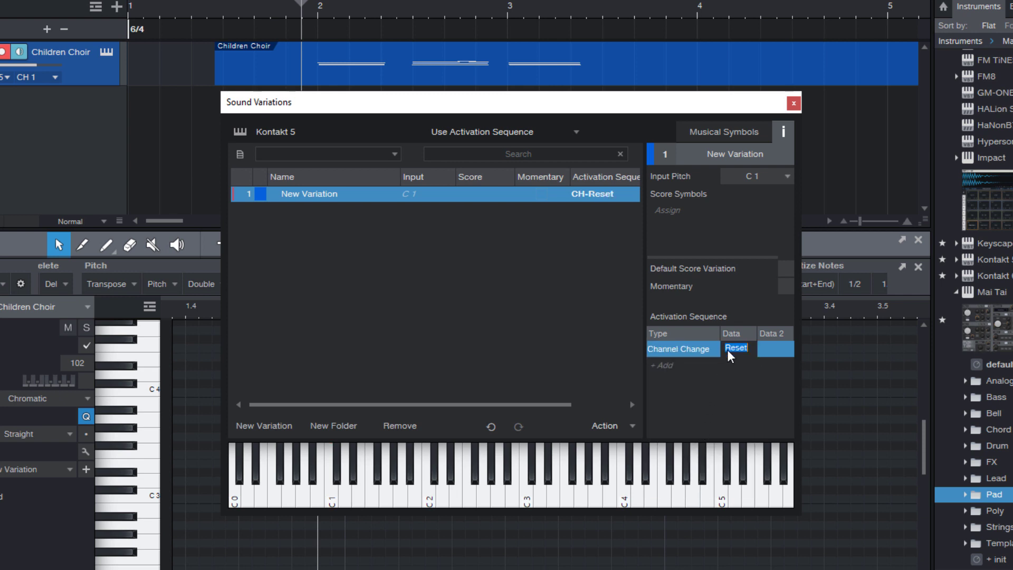
pyautogui.write('1')
pyautogui.press('Return')
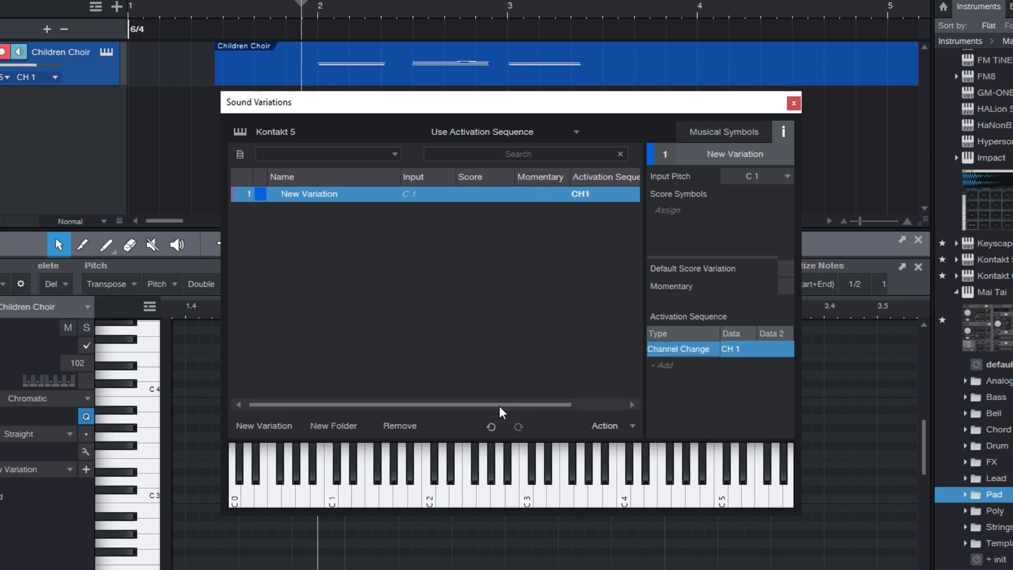
# Add two more variations and name the three Aah, Ooh and Mmh.
pyautogui.click(273, 426)
pyautogui.click(274, 426)
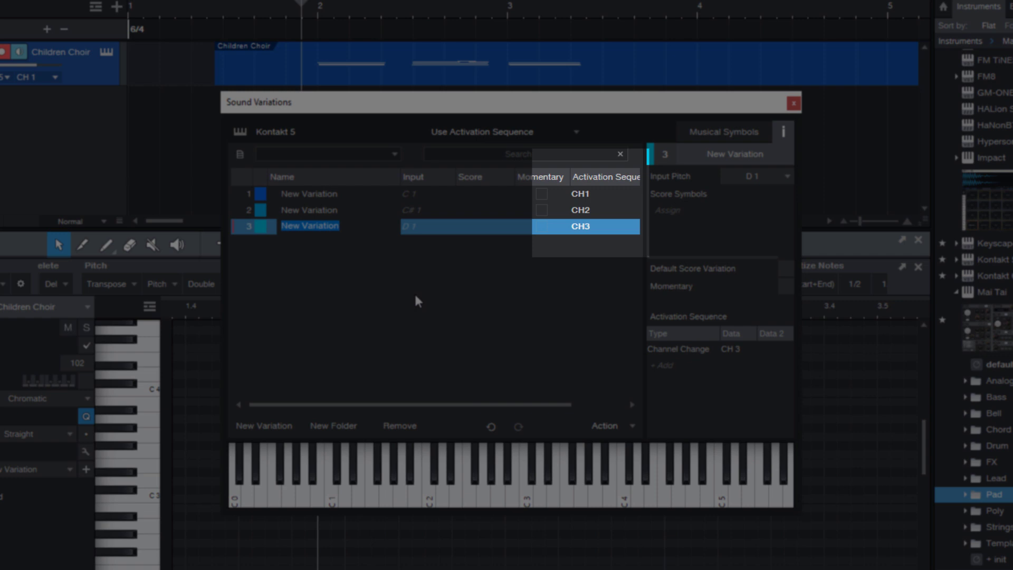
pyautogui.doubleClick(317, 194)
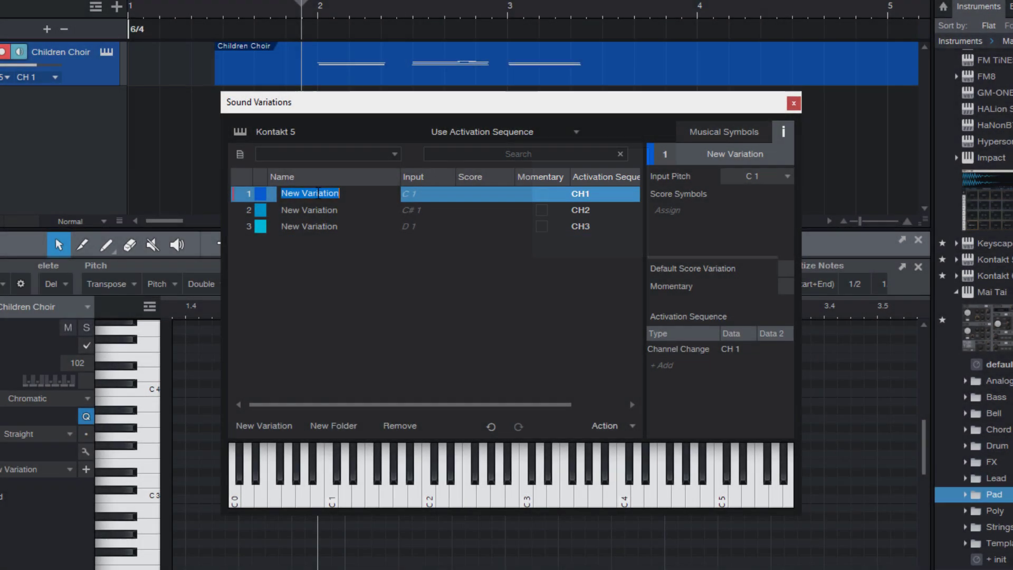
pyautogui.write('Aah')
pyautogui.press('Tab')
pyautogui.write('Ooh')
pyautogui.press('Tab')
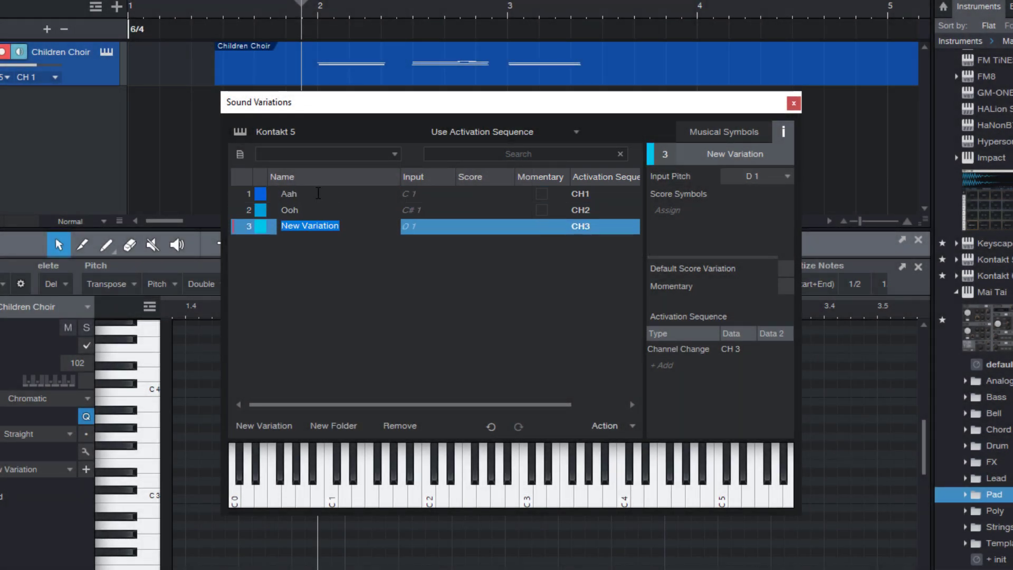
pyautogui.write('Mmh')
pyautogui.press('Return')
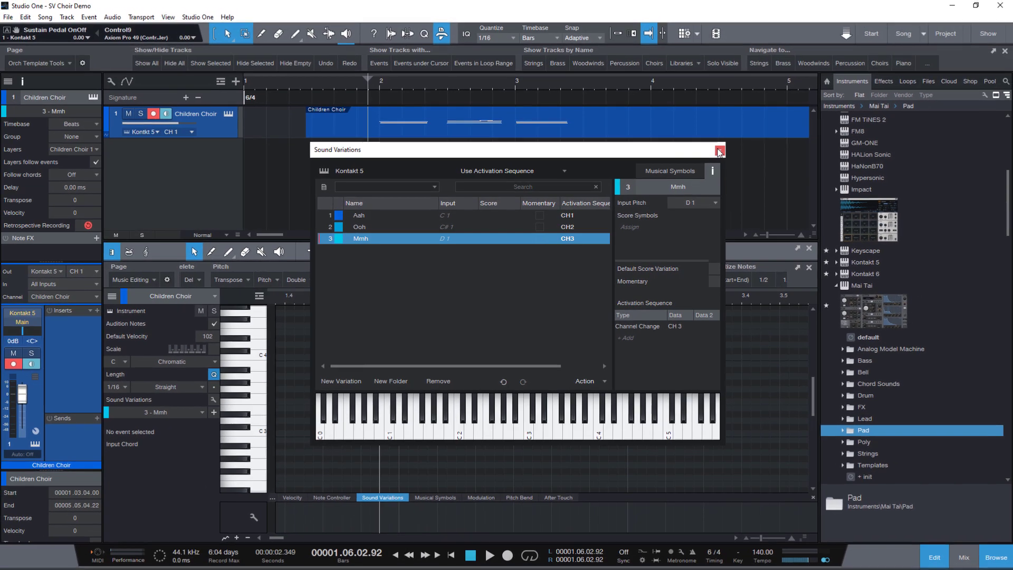
# Assign the Aah variation to the A3, F3 and D3 chord notes and play it back.
pyautogui.click(794, 102)
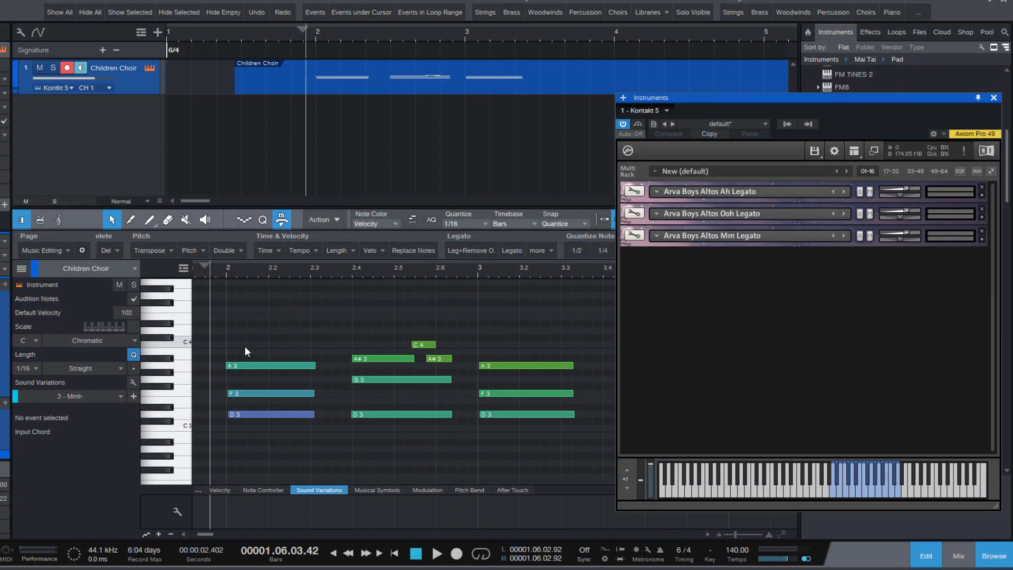
pyautogui.moveTo(245, 347); pyautogui.dragTo(263, 435)
pyautogui.click(59, 396)
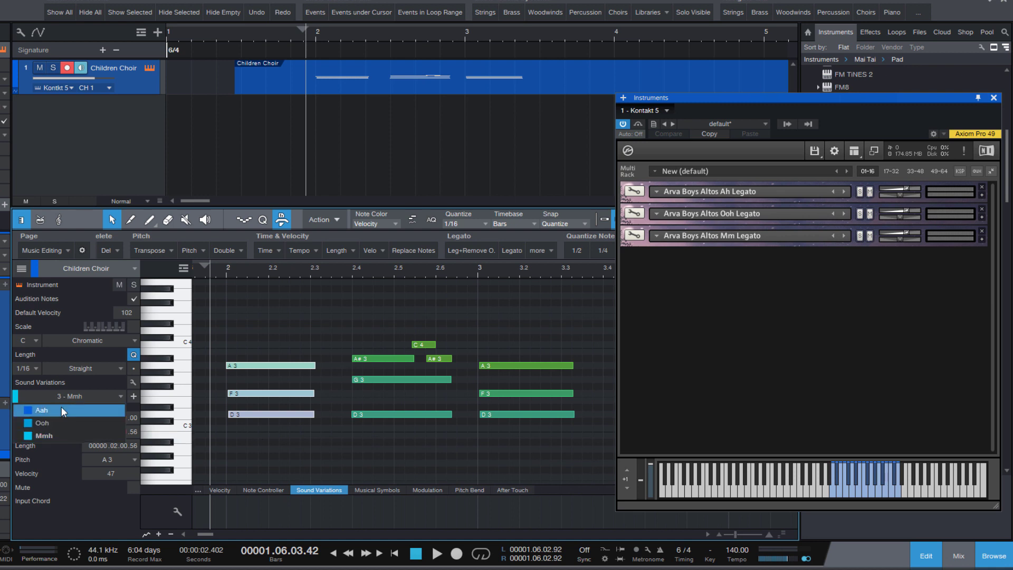
pyautogui.click(61, 408)
pyautogui.press('space')
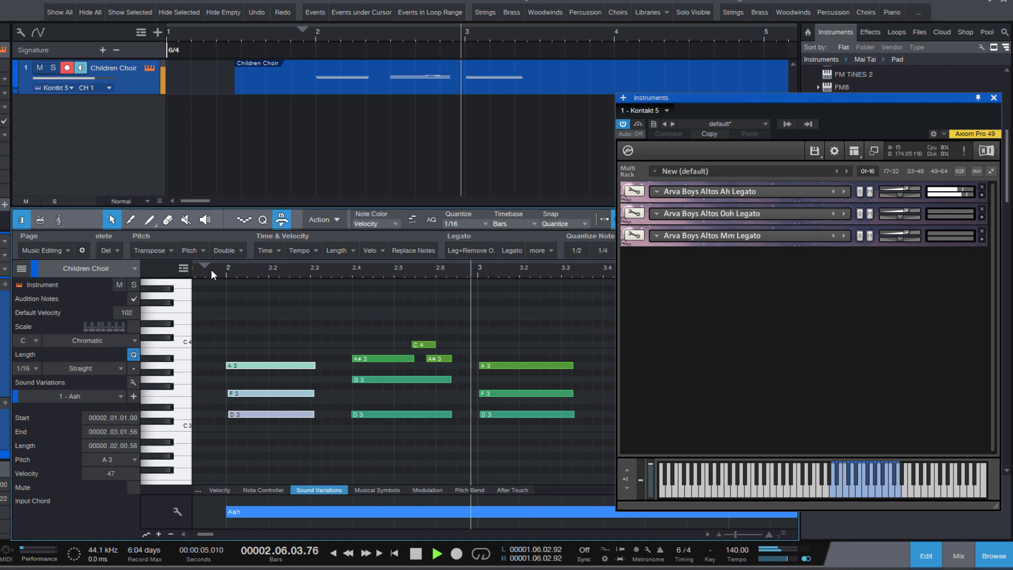
pyautogui.press('space')
# Switch the variation block to Ooh, then to Mmh, replaying from bar 2.
pyautogui.click(273, 512)
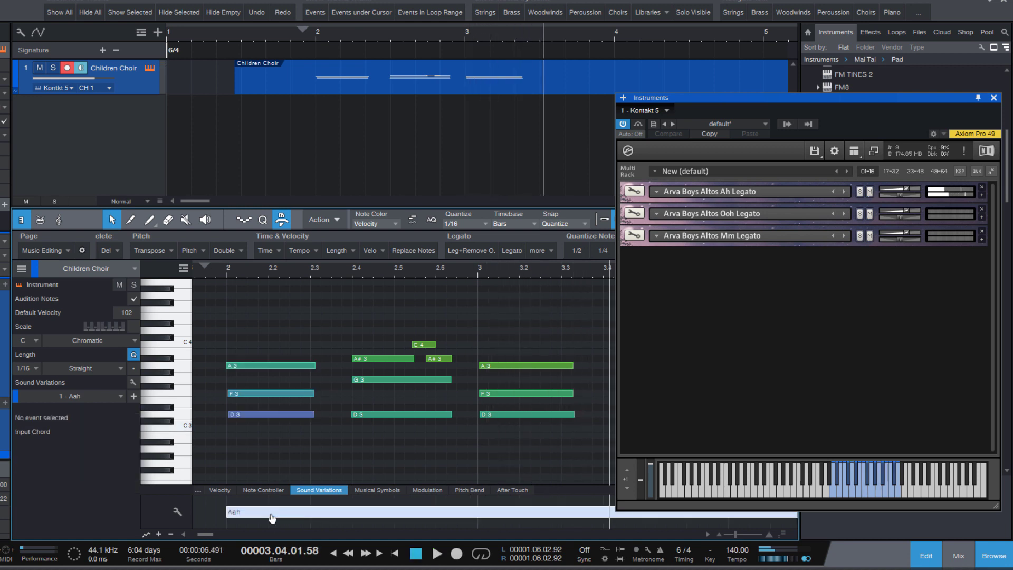
pyautogui.rightClick(271, 512)
pyautogui.click(286, 493)
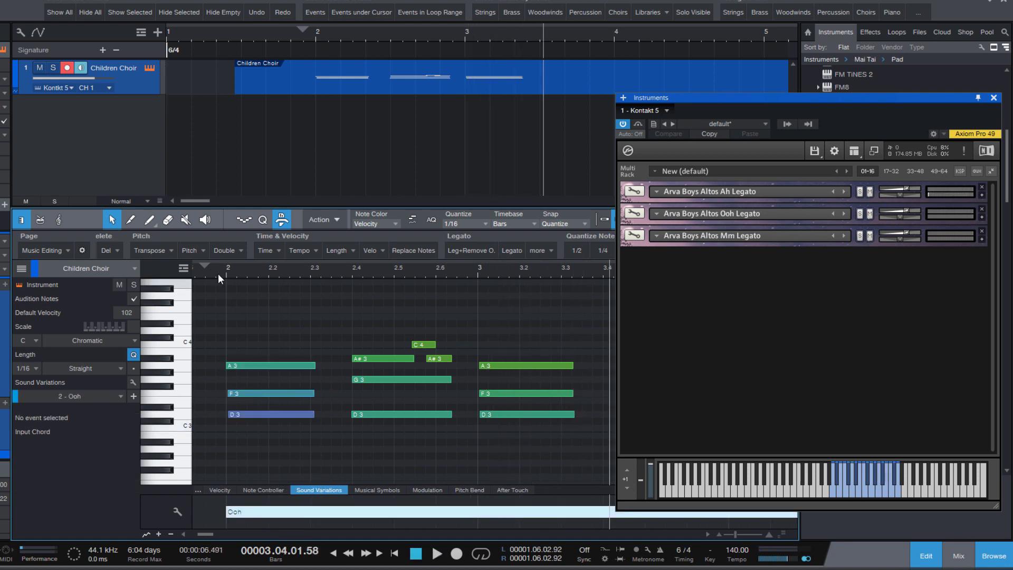
pyautogui.press('space')
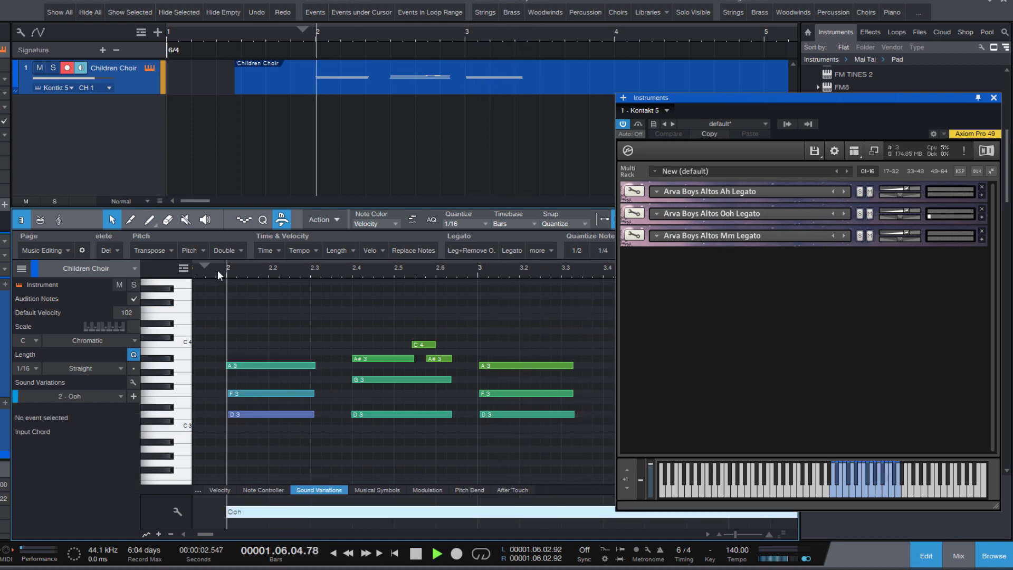
pyautogui.rightClick(256, 512)
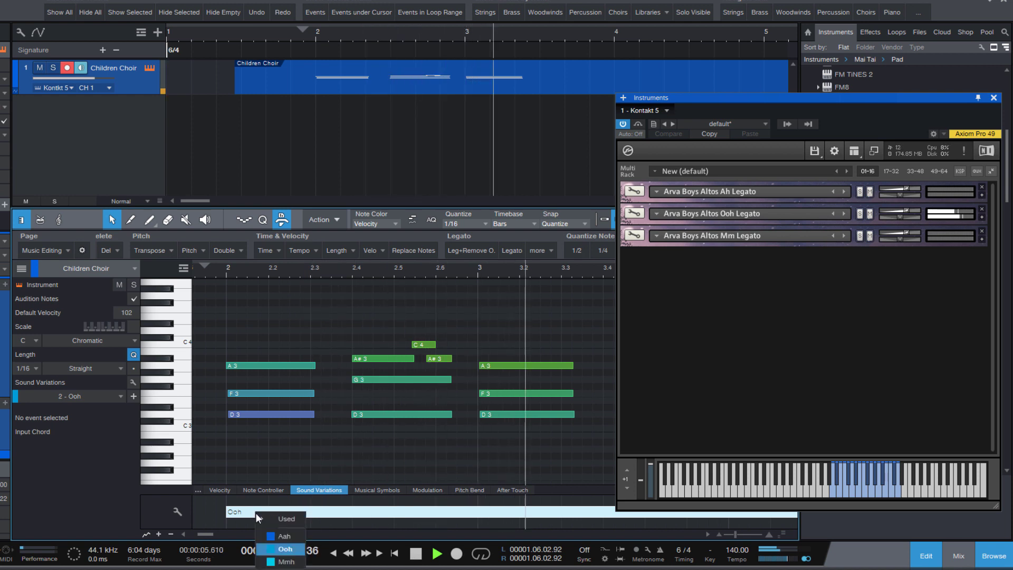
pyautogui.click(275, 563)
pyautogui.click(212, 269)
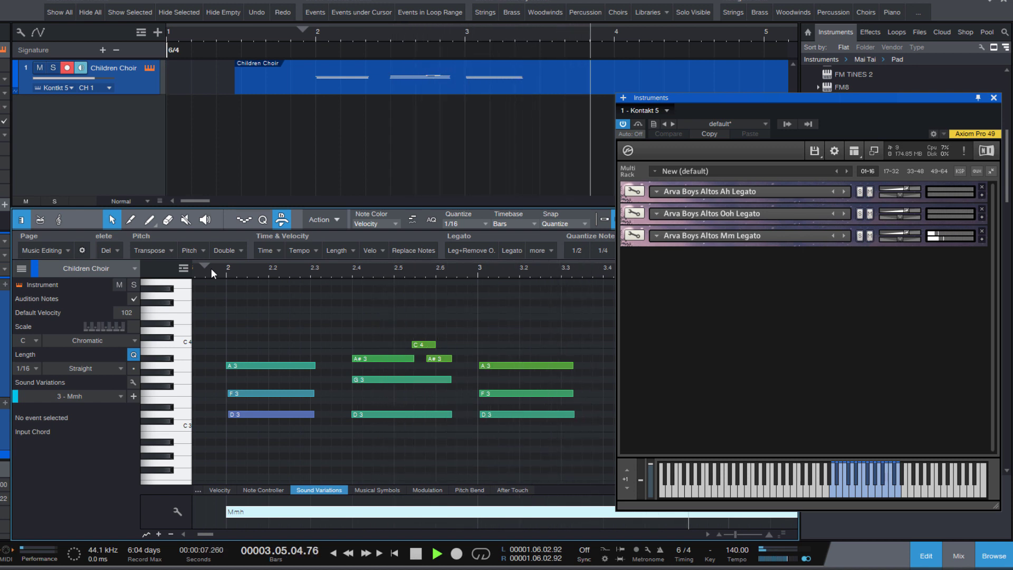
pyautogui.press('space')
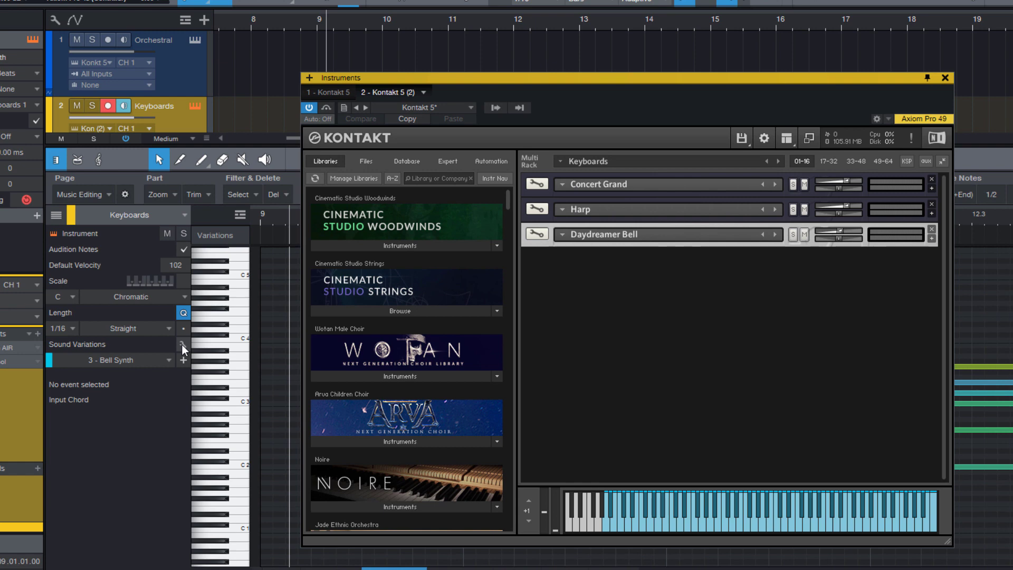
# Inspect the Keyboards track's Piano, Harp and Bell Synth variations, then close the list and Kontakt window.
pyautogui.click(182, 344)
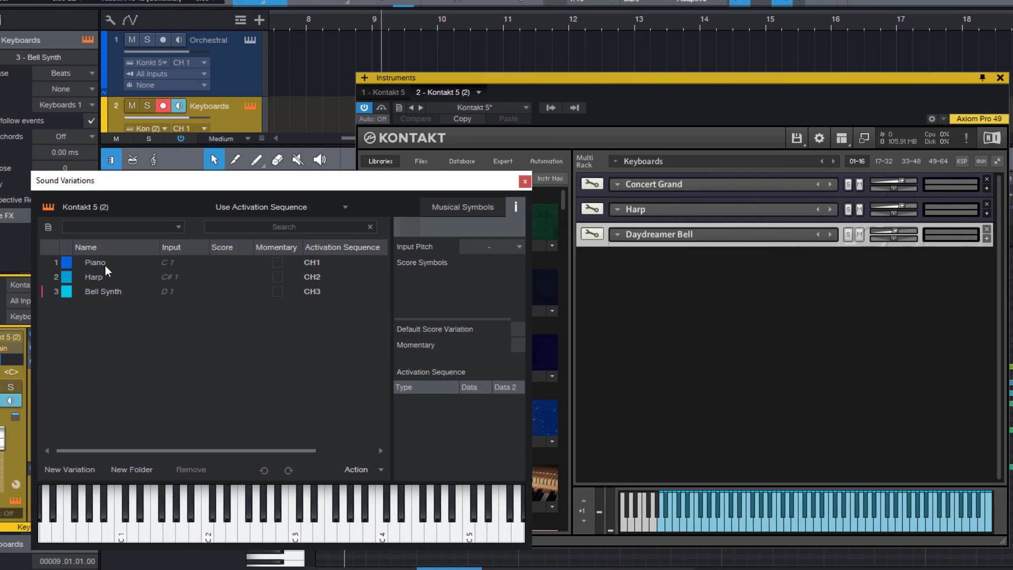
pyautogui.click(44, 263)
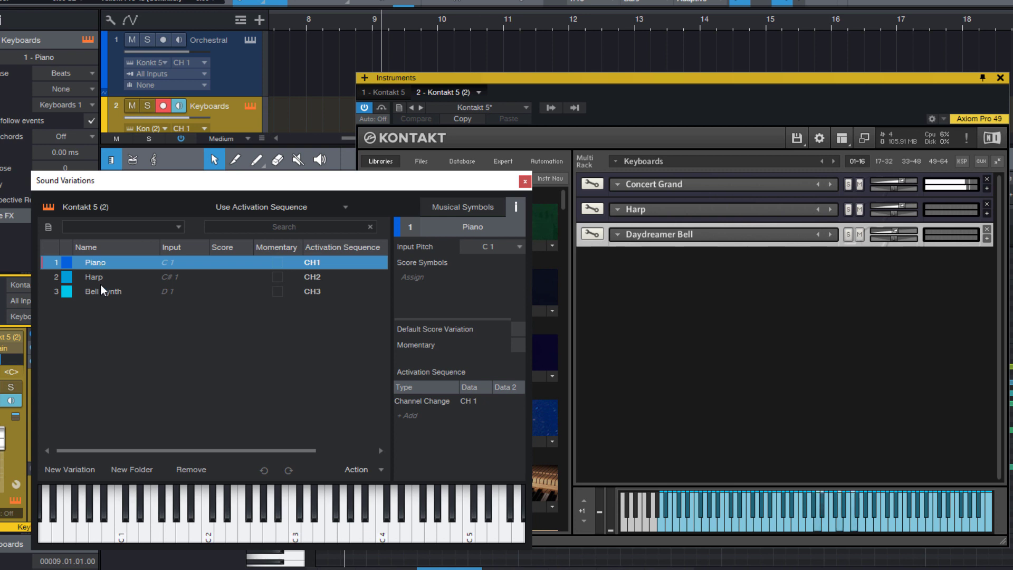
pyautogui.click(97, 279)
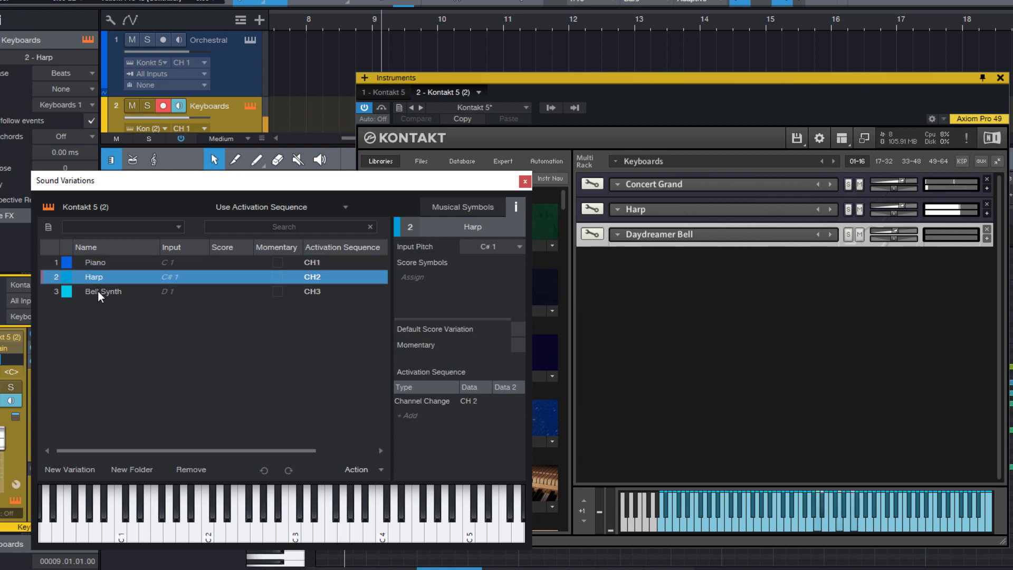
pyautogui.click(97, 290)
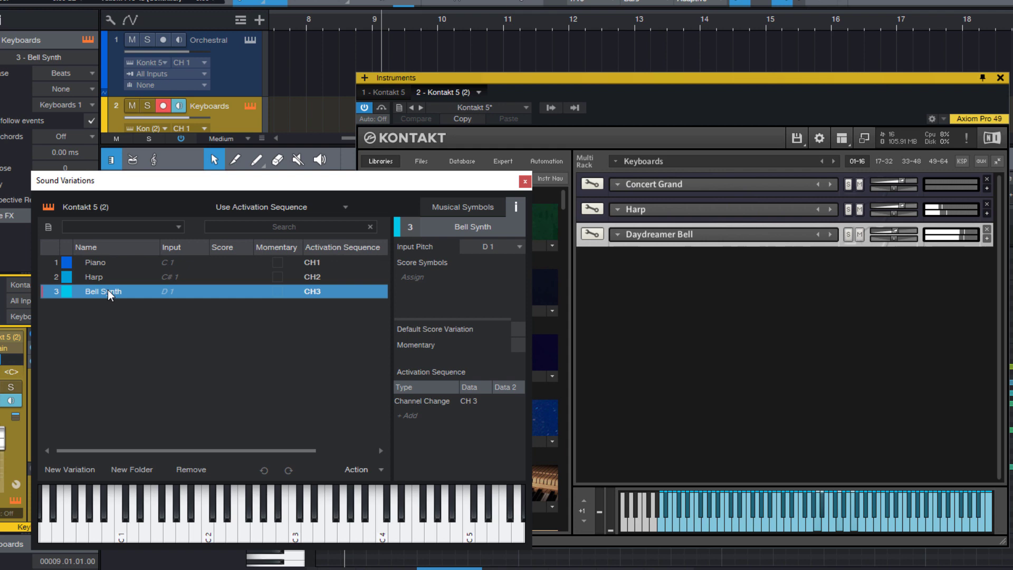
pyautogui.click(525, 181)
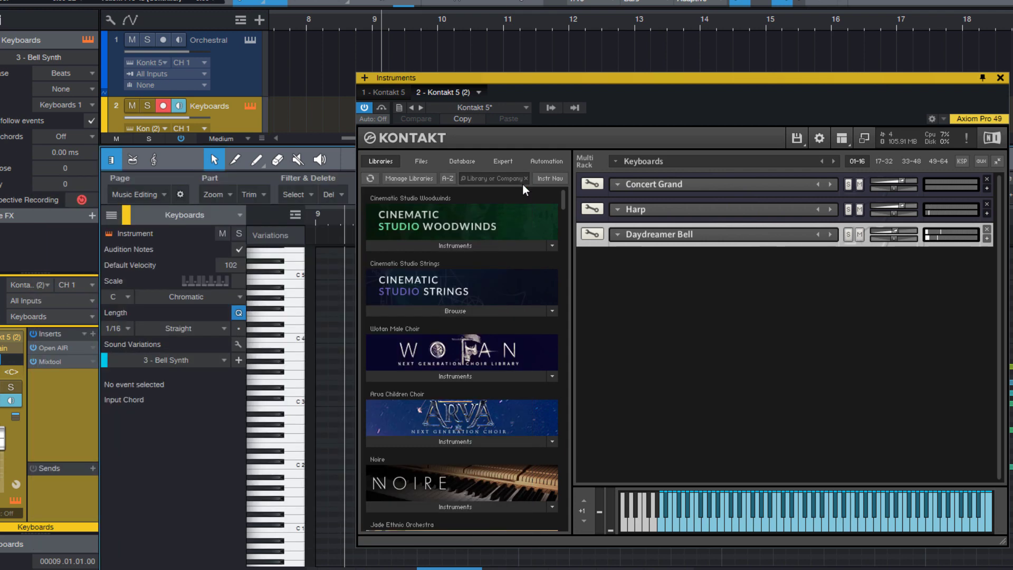
pyautogui.click(1000, 78)
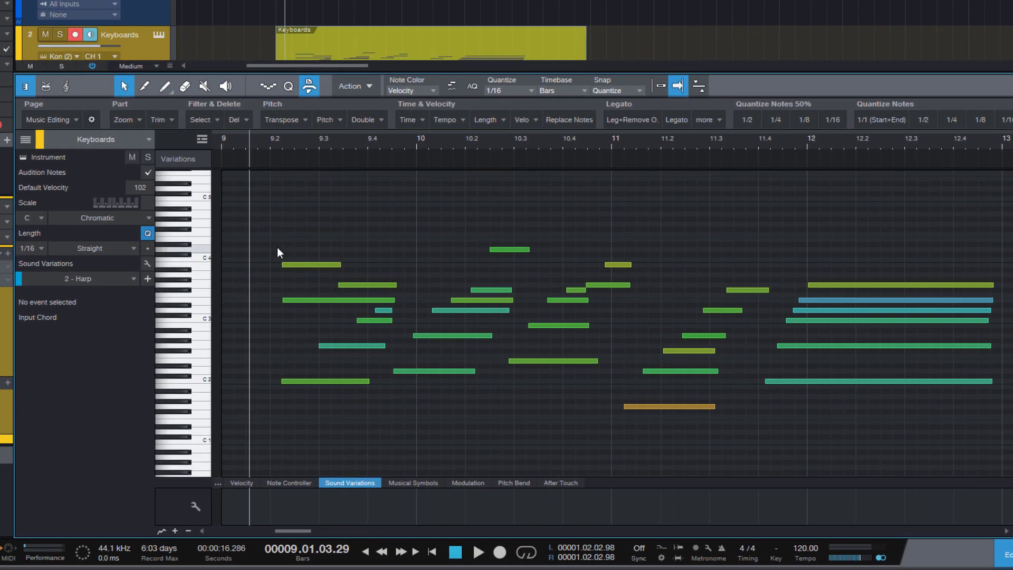
# Apply the Piano variation to the three notes near bar 9.2 via the Shift+V search.
pyautogui.moveTo(331, 287); pyautogui.dragTo(365, 440)
pyautogui.hotkey('shift', 'v')
pyautogui.write('Pian')
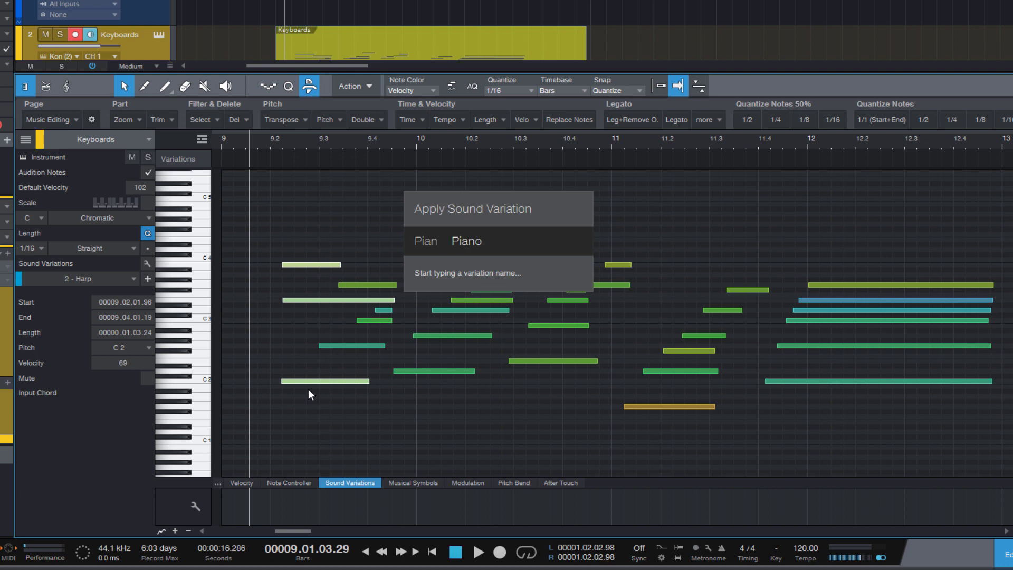
pyautogui.press('Return')
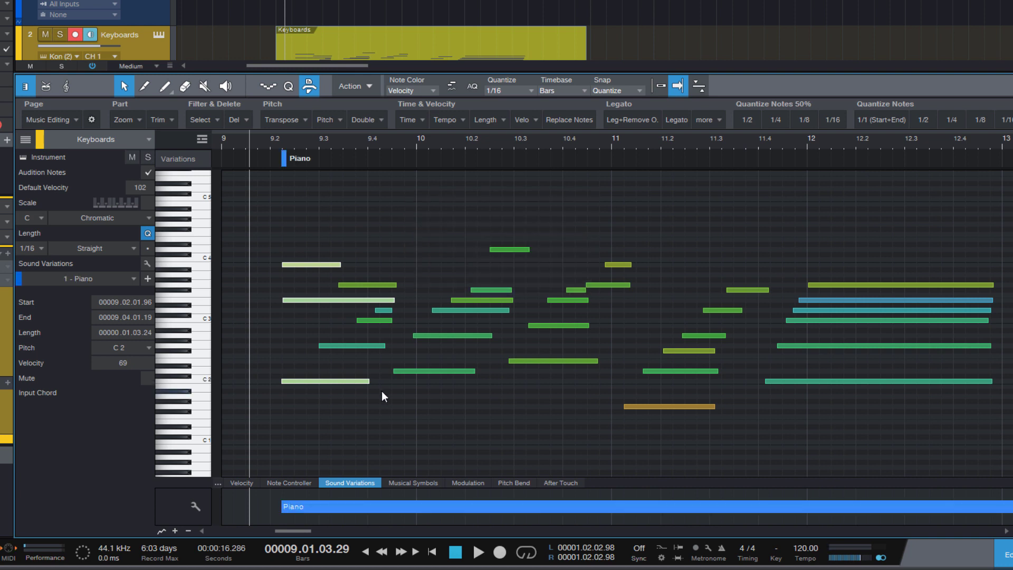
# Apply Harp to six notes between bars 10.3 and 11, and Bell Synth to the notes after bar 11.
pyautogui.moveTo(526, 394); pyautogui.dragTo(613, 264)
pyautogui.rightClick(612, 264)
pyautogui.moveTo(714, 270)
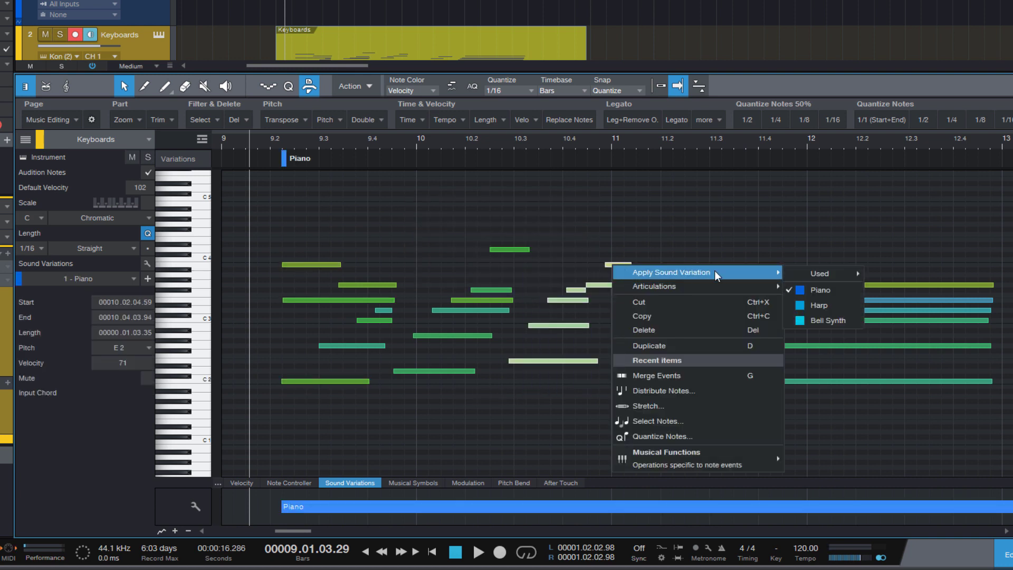
pyautogui.click(806, 305)
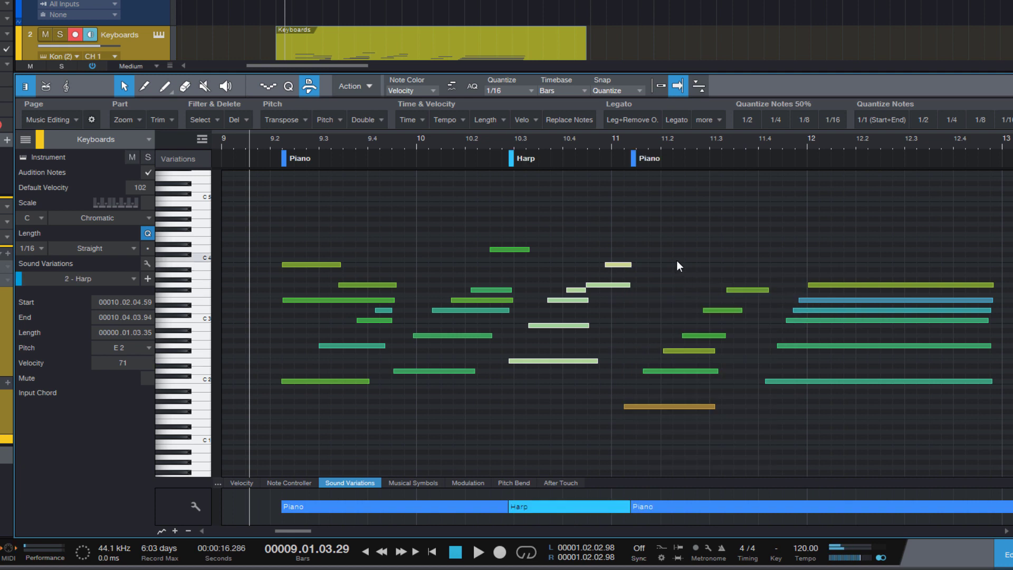
pyautogui.moveTo(676, 261); pyautogui.dragTo(730, 419)
pyautogui.rightClick(730, 289)
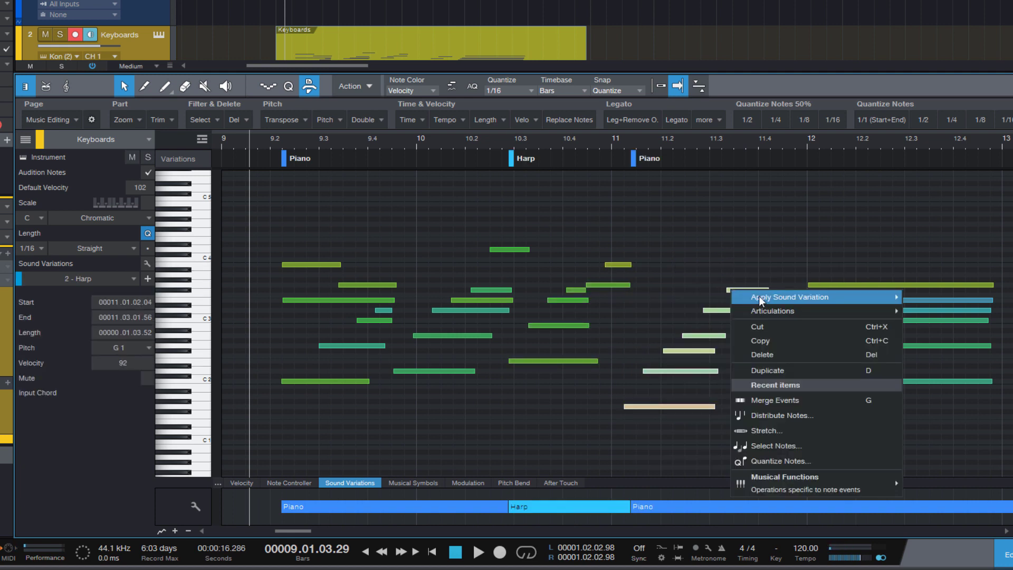
pyautogui.moveTo(876, 298)
pyautogui.click(930, 360)
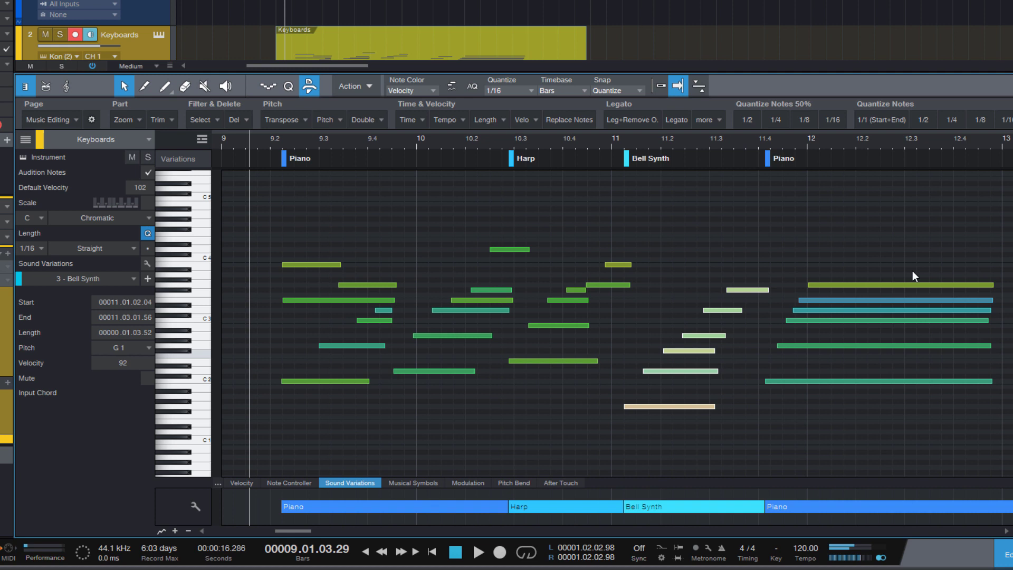
# Deselect the notes and play back the variations with the instrument panels shown.
pyautogui.click(900, 241)
pyautogui.press('F11')
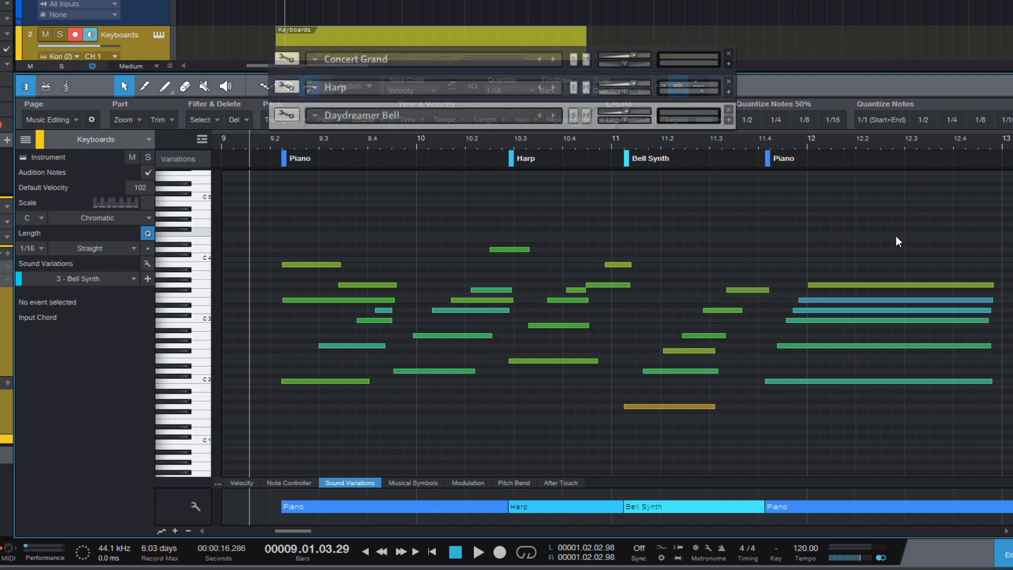
pyautogui.press('space')
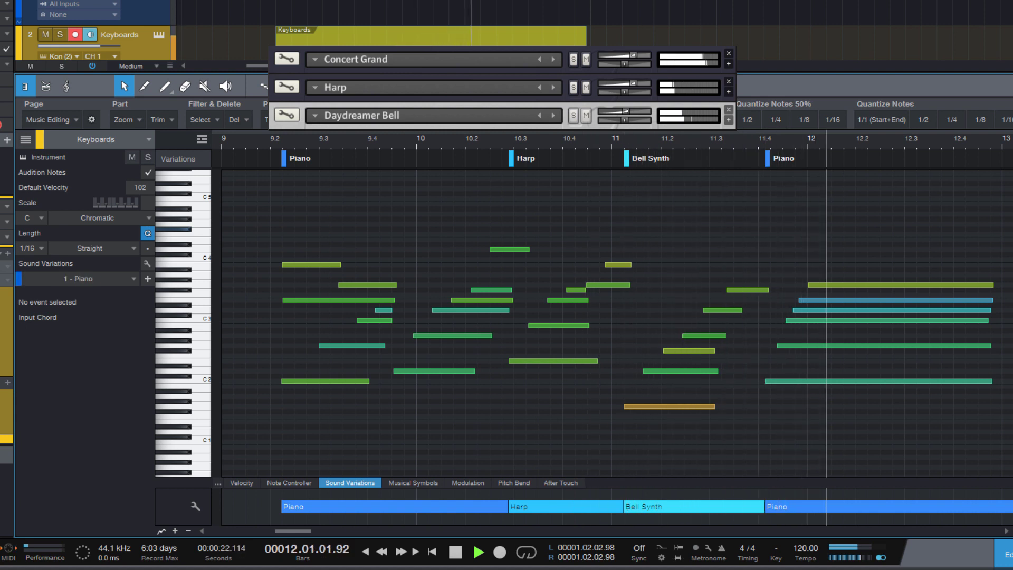
pyautogui.press('F11')
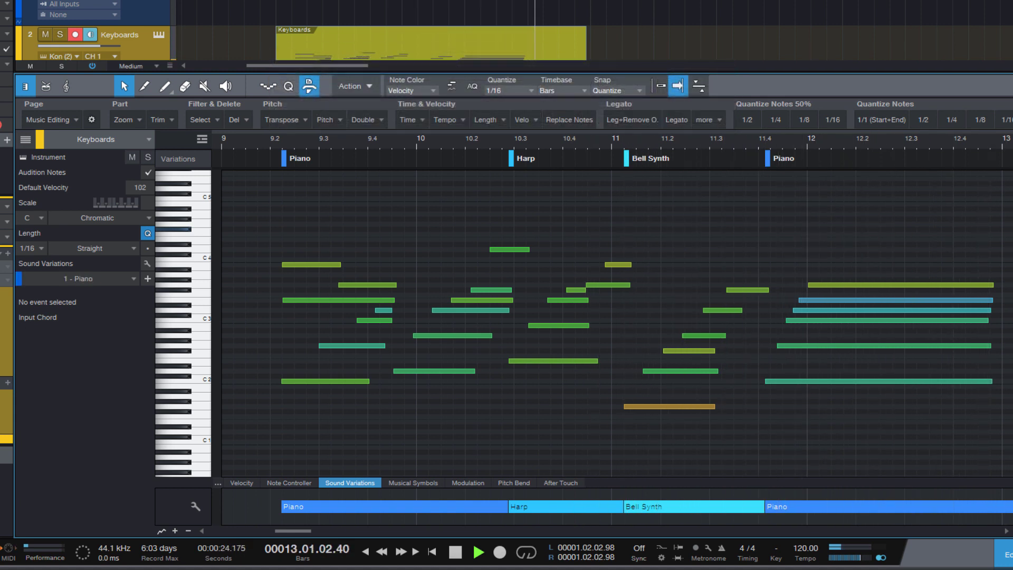
# Stop playback and open the VSL Cellos part in the empty note editor.
pyautogui.press('space')
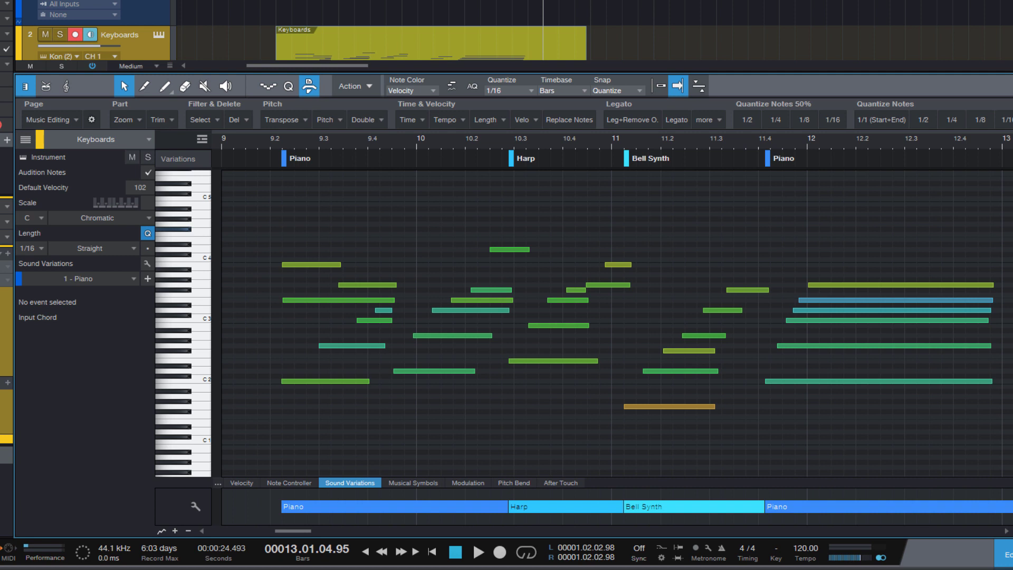
pyautogui.click(506, 361)
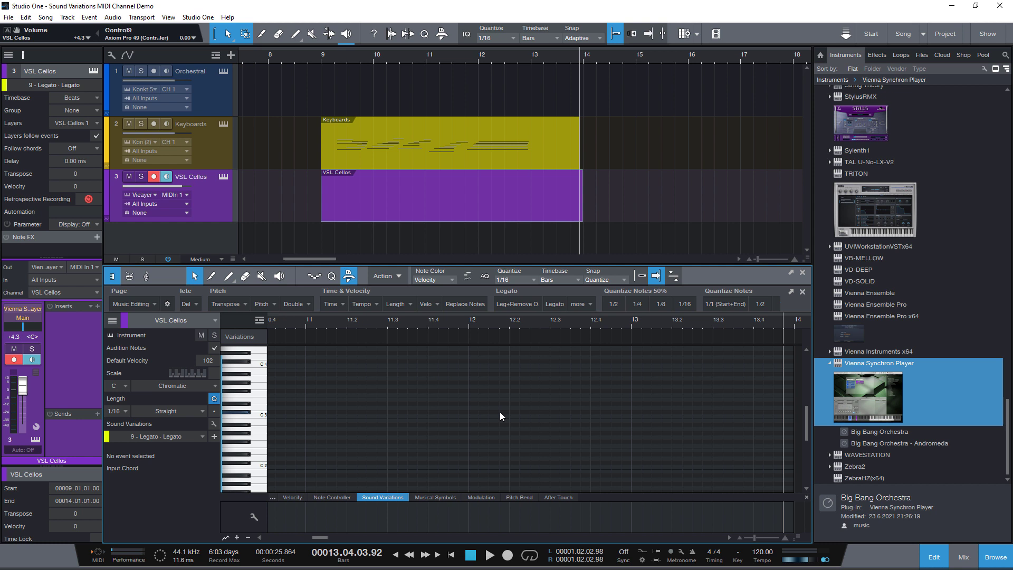
# Assign the shortcut Alt+2 to the Sound Variation Apply Next command.
pyautogui.click(205, 18)
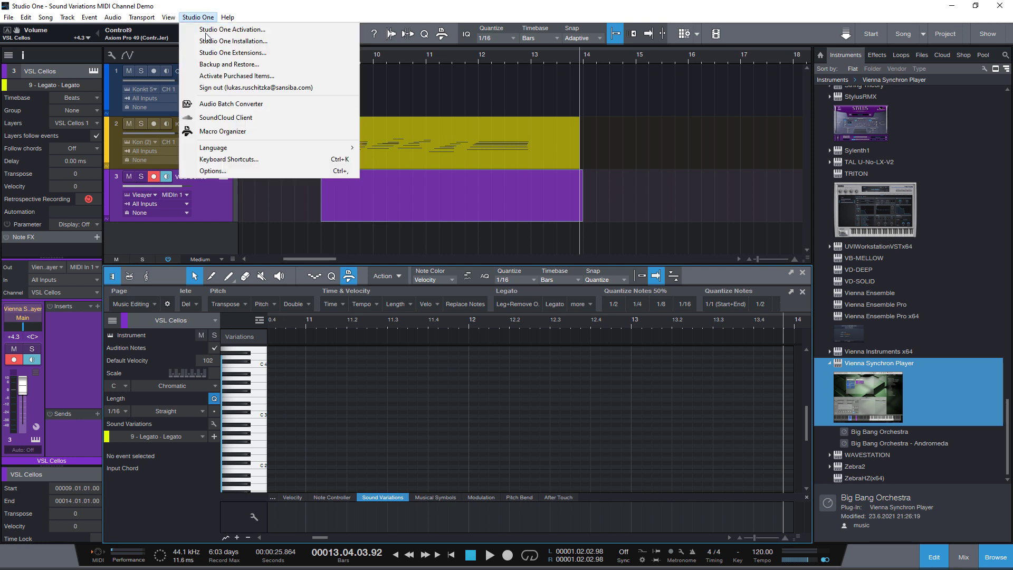
pyautogui.click(217, 159)
pyautogui.write('Ap')
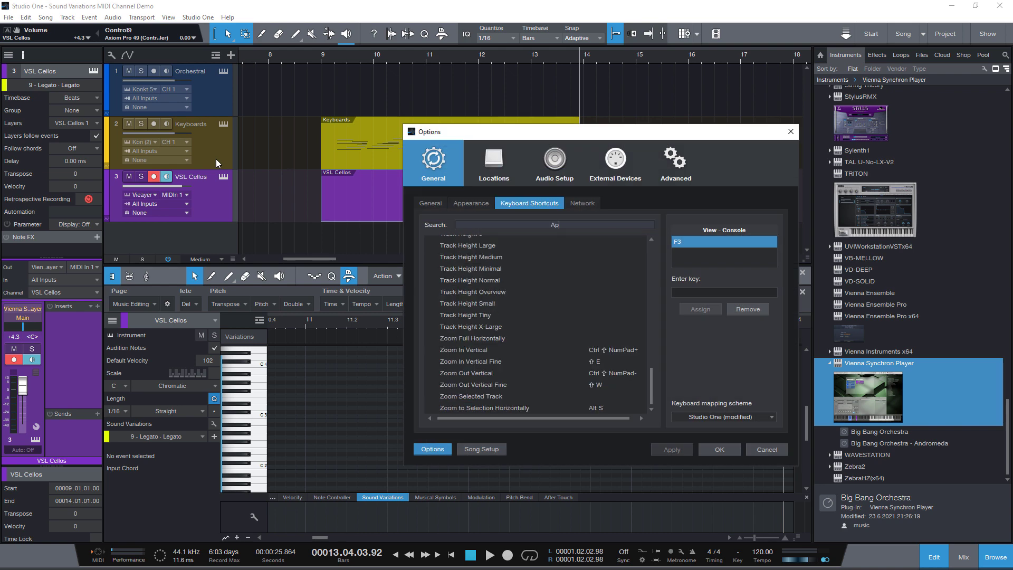
pyautogui.write('ply N')
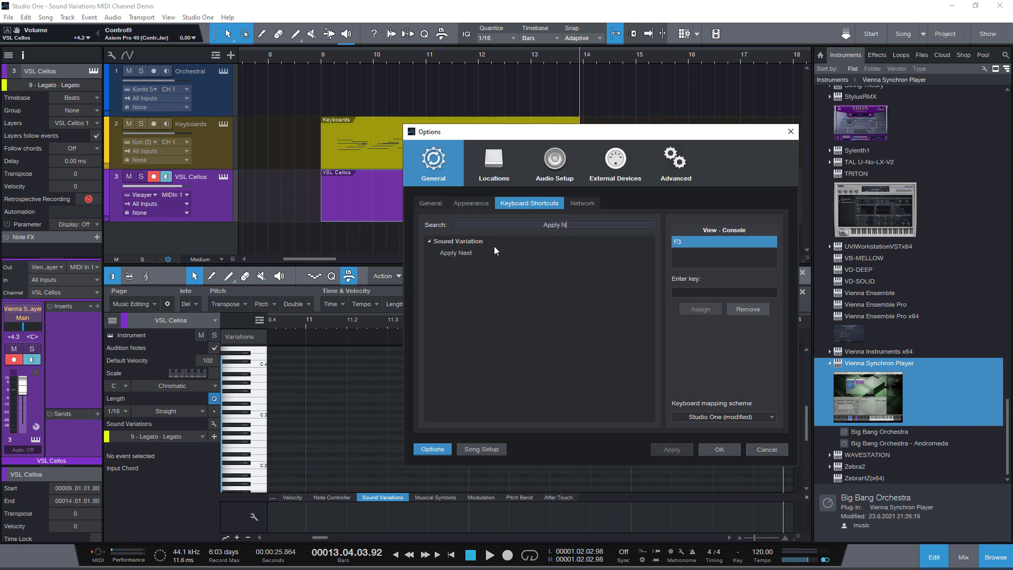
pyautogui.click(511, 254)
pyautogui.click(695, 290)
pyautogui.hotkey('alt', '2')
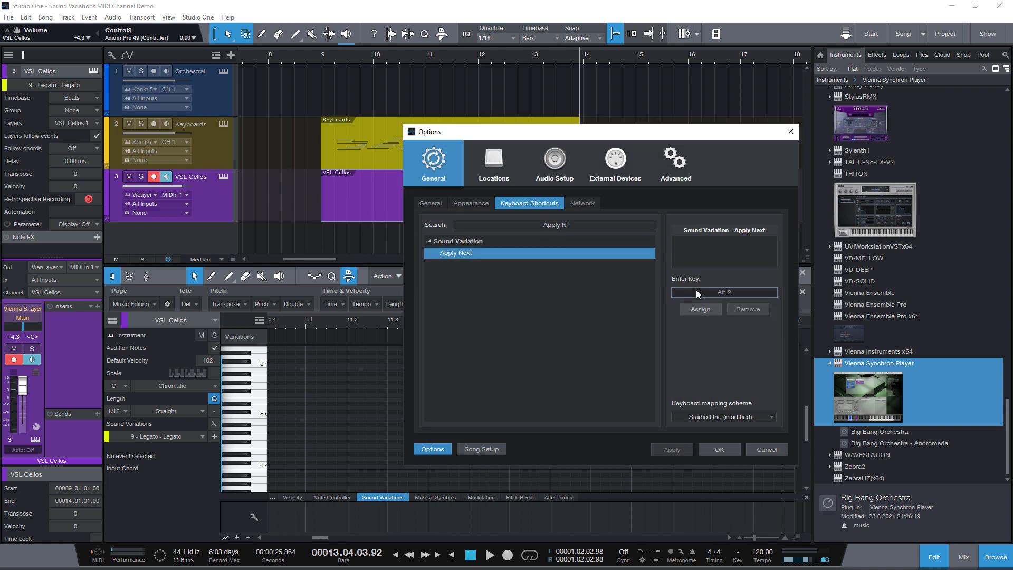
pyautogui.click(698, 308)
# Assign Alt+1 to Apply Previous and confirm the Options dialog.
pyautogui.click(609, 225)
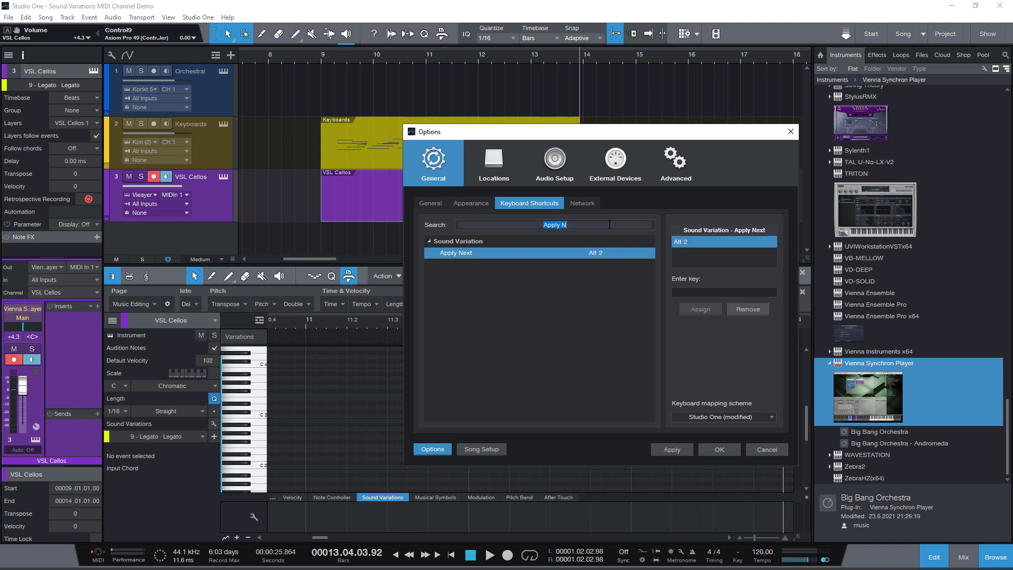
pyautogui.write('apply pre')
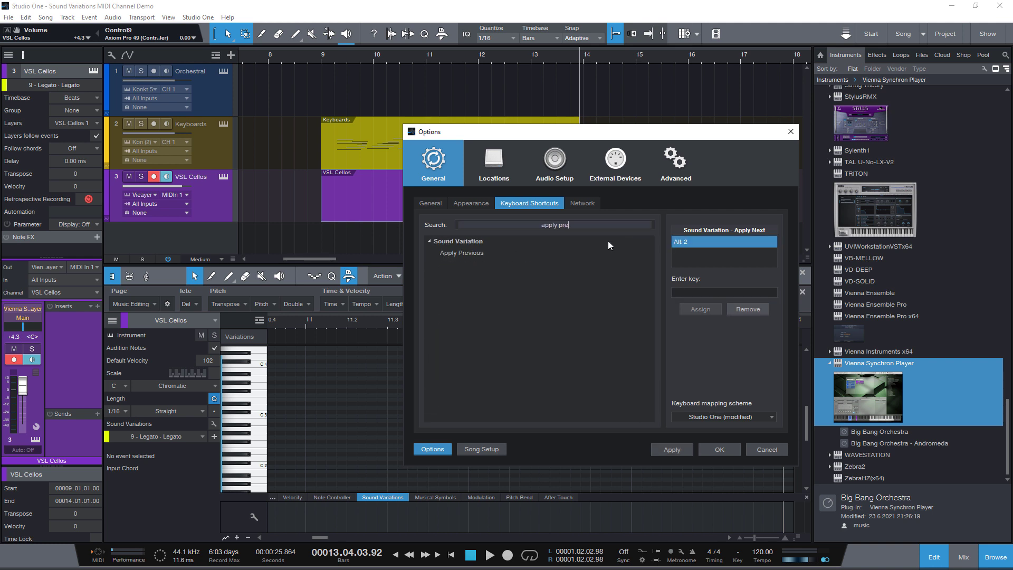
pyautogui.click(594, 252)
pyautogui.click(685, 292)
pyautogui.hotkey('alt', '1')
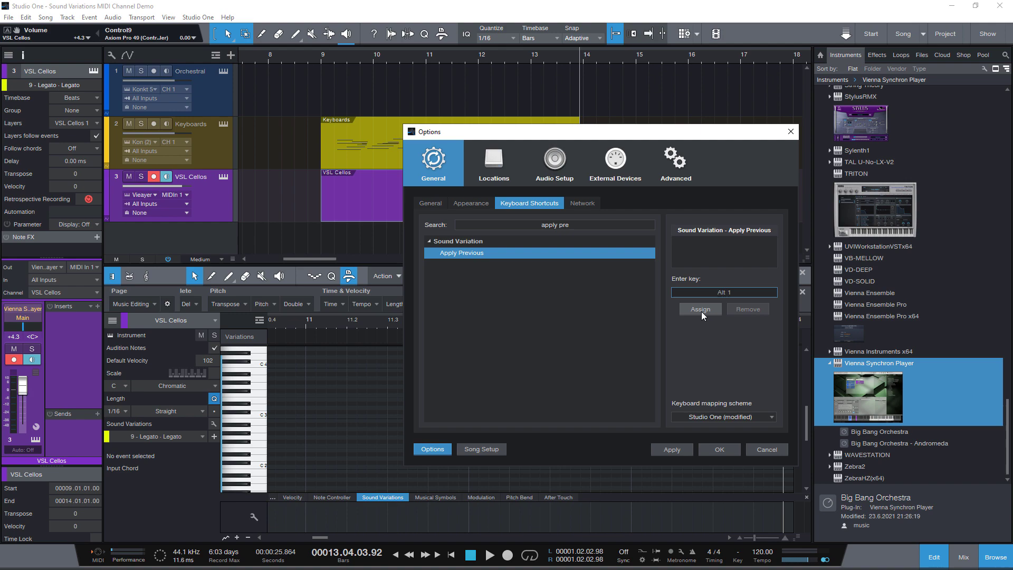
pyautogui.click(702, 310)
pyautogui.click(708, 450)
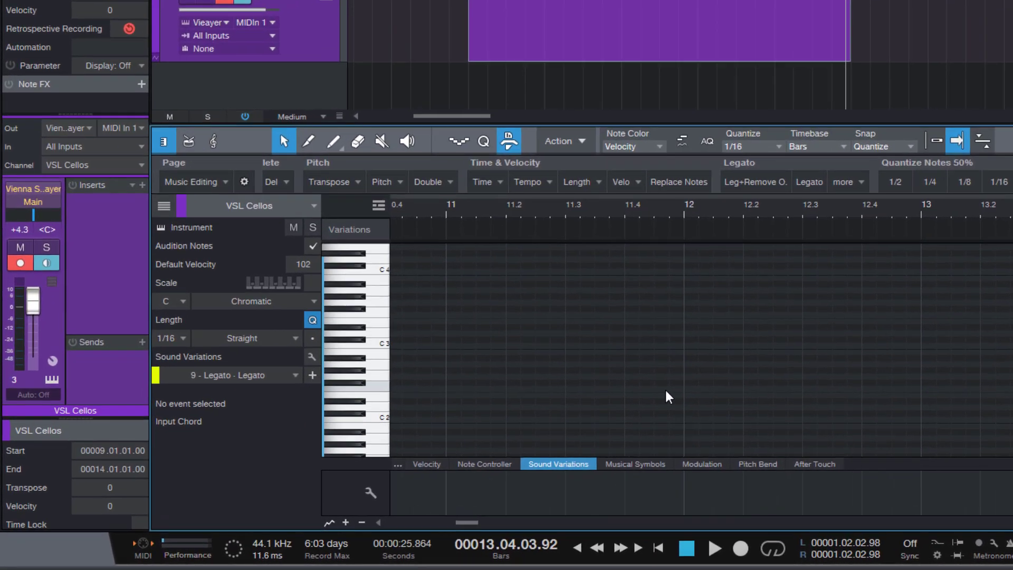
# Step through the cello variations with Alt+1 and Alt+2, watching the Synchron Player articulation change.
pyautogui.hotkey('alt', '1')
pyautogui.hotkey('alt', '1')
pyautogui.hotkey('alt', '1')
pyautogui.hotkey('alt', '1')
pyautogui.hotkey('alt', '1')
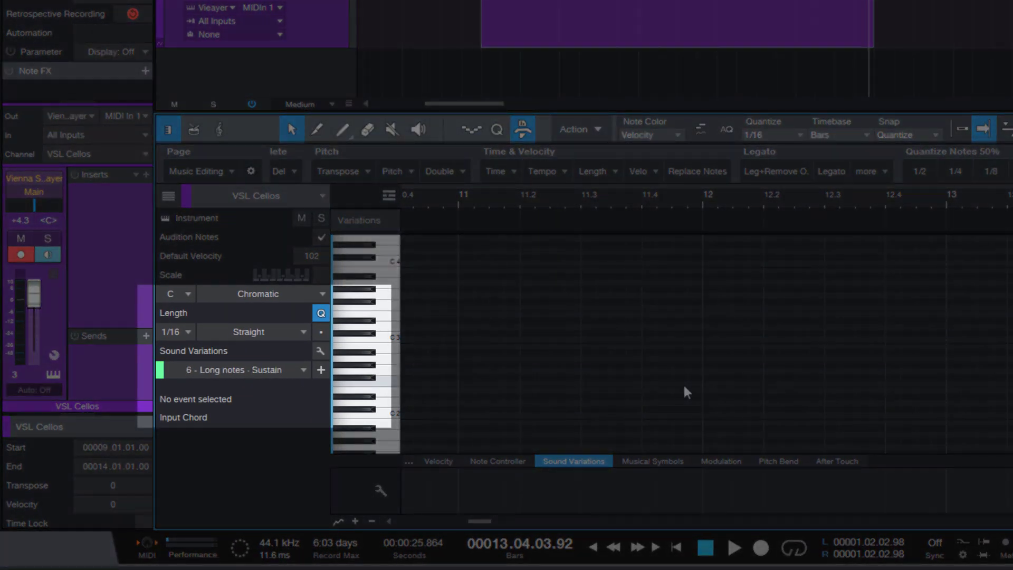
pyautogui.hotkey('alt', '2')
pyautogui.hotkey('alt', '2')
pyautogui.hotkey('alt', '2')
pyautogui.hotkey('alt', '2')
pyautogui.hotkey('alt', '2')
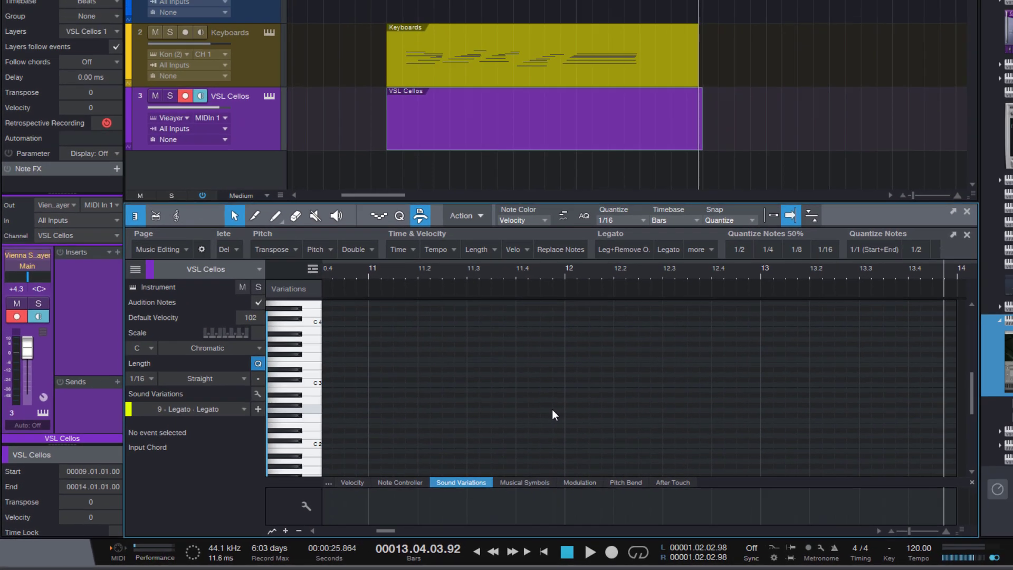
pyautogui.press('F11')
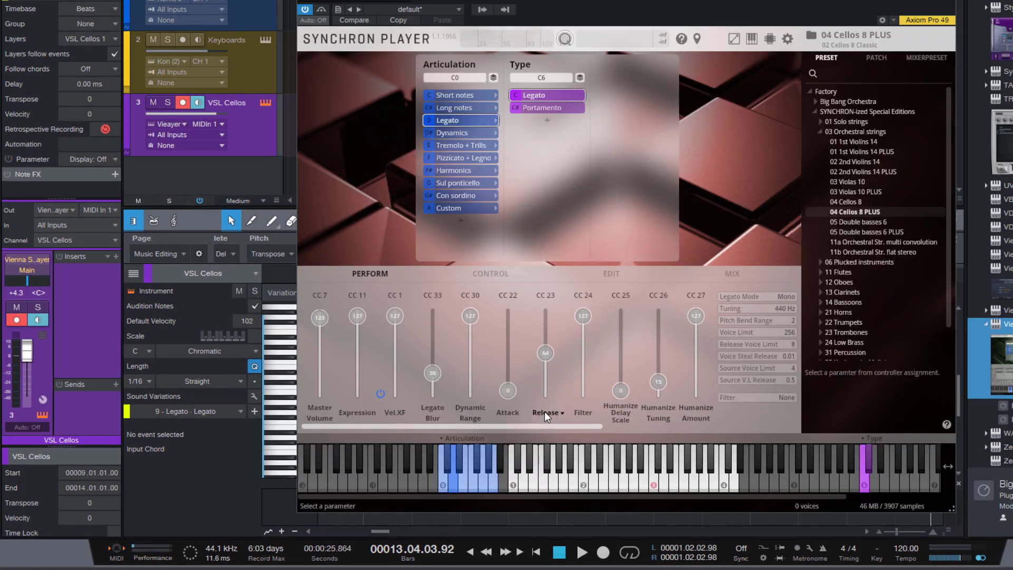
pyautogui.hotkey('alt', '1')
pyautogui.hotkey('alt', '1')
pyautogui.hotkey('alt', '1')
pyautogui.hotkey('alt', '1')
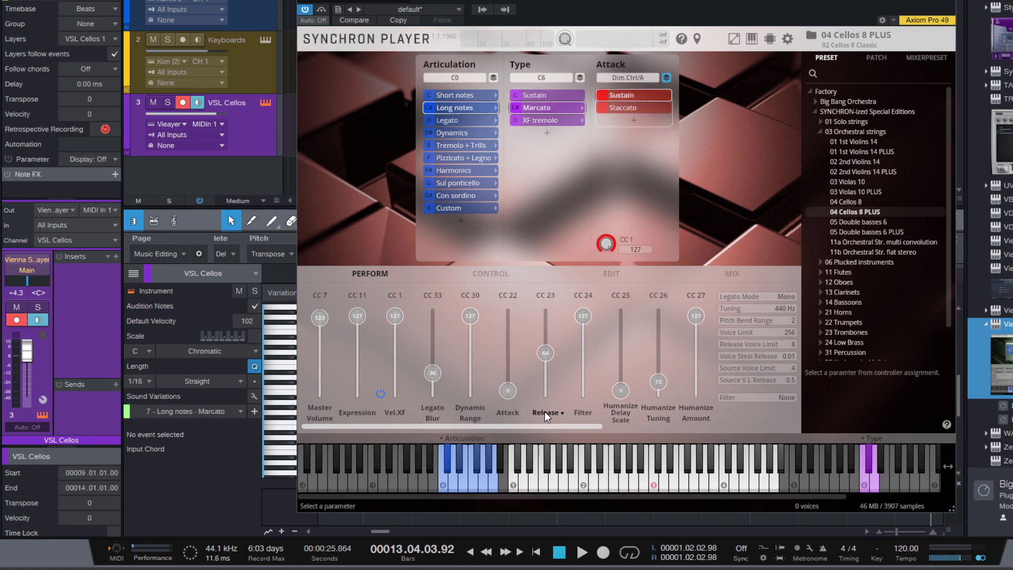
pyautogui.hotkey('alt', '2')
pyautogui.hotkey('alt', '2')
pyautogui.hotkey('alt', '2')
pyautogui.hotkey('alt', '2')
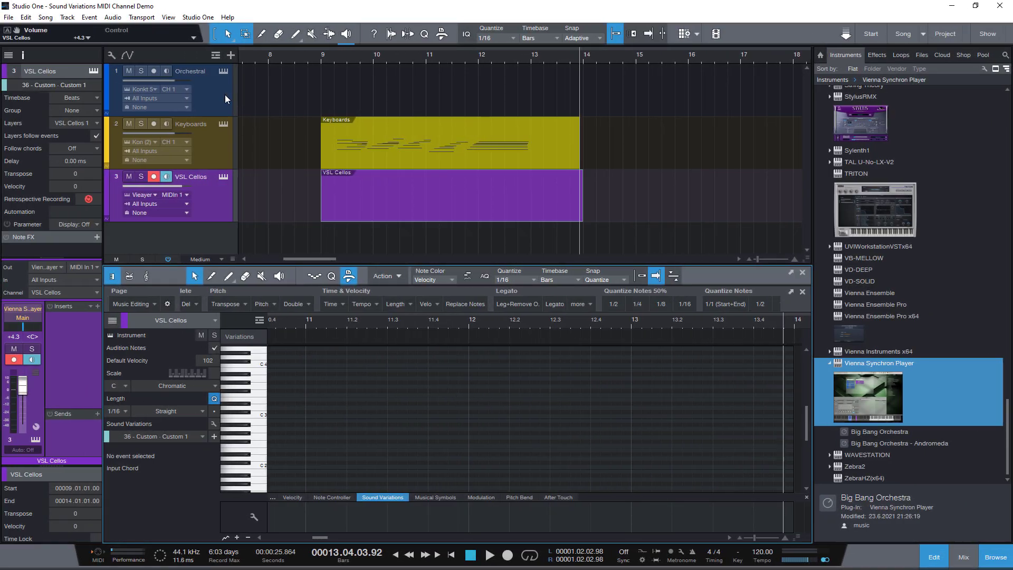
# In the Axiom Pro 49 device settings, enable MIDI Learn and set Control8 and Control9 to Button.
pyautogui.click(194, 38)
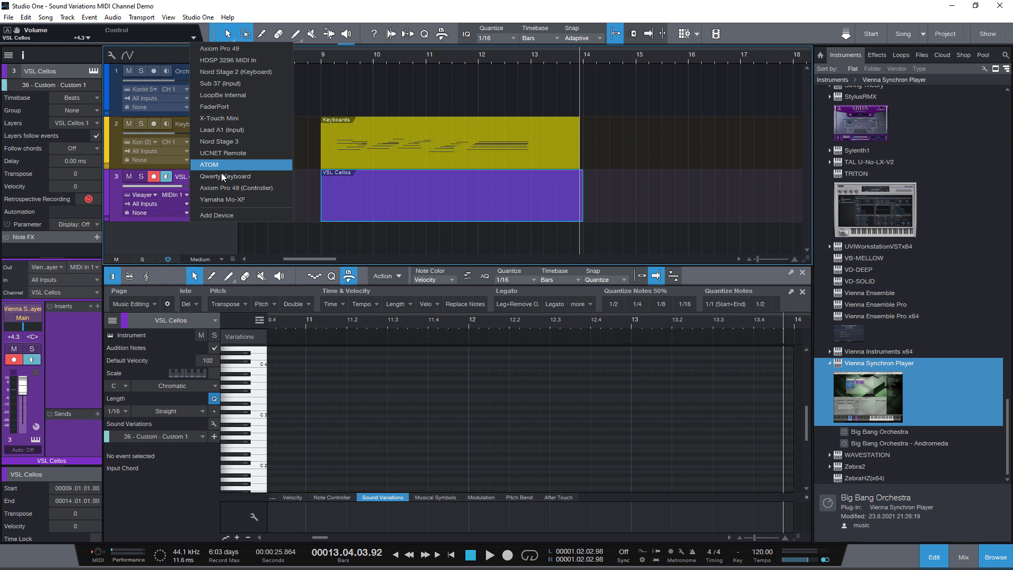
pyautogui.click(218, 188)
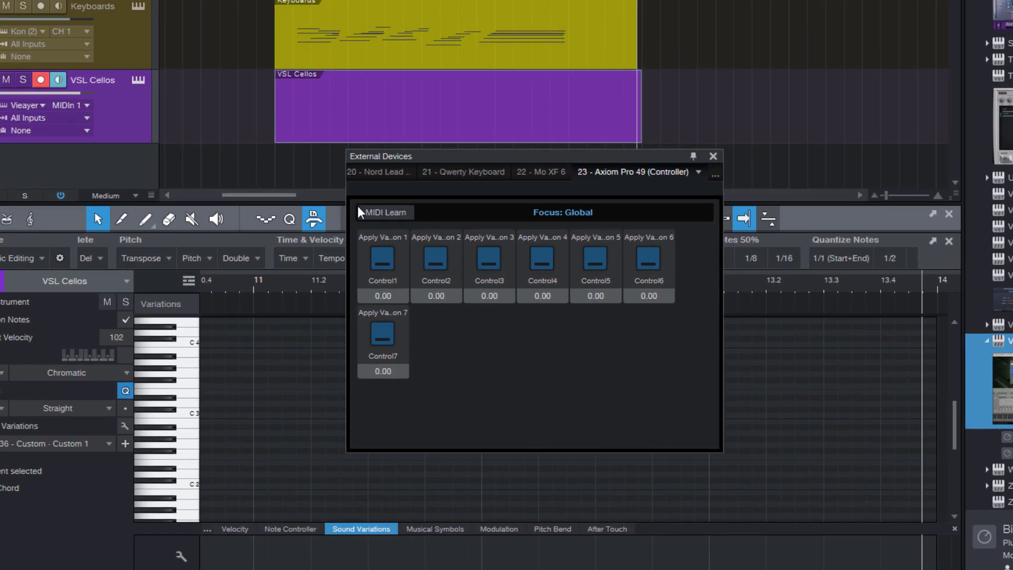
pyautogui.click(378, 211)
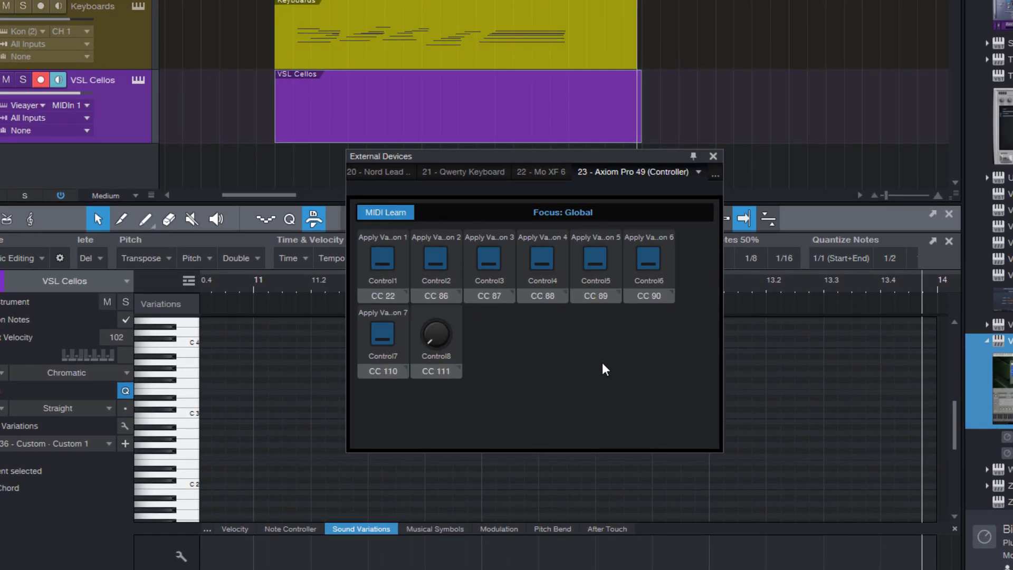
pyautogui.rightClick(435, 337)
pyautogui.click(463, 378)
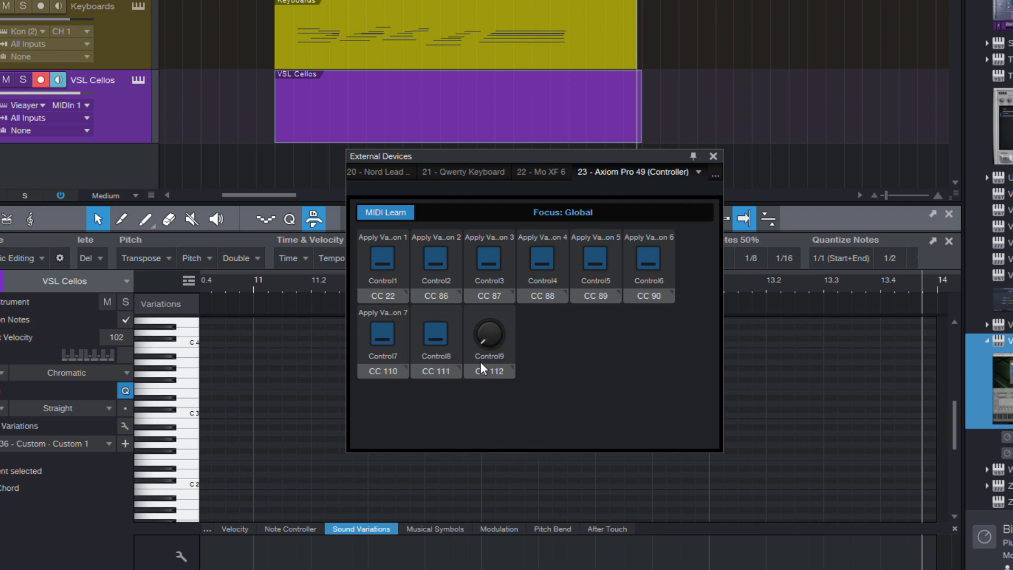
pyautogui.rightClick(486, 336)
pyautogui.click(515, 380)
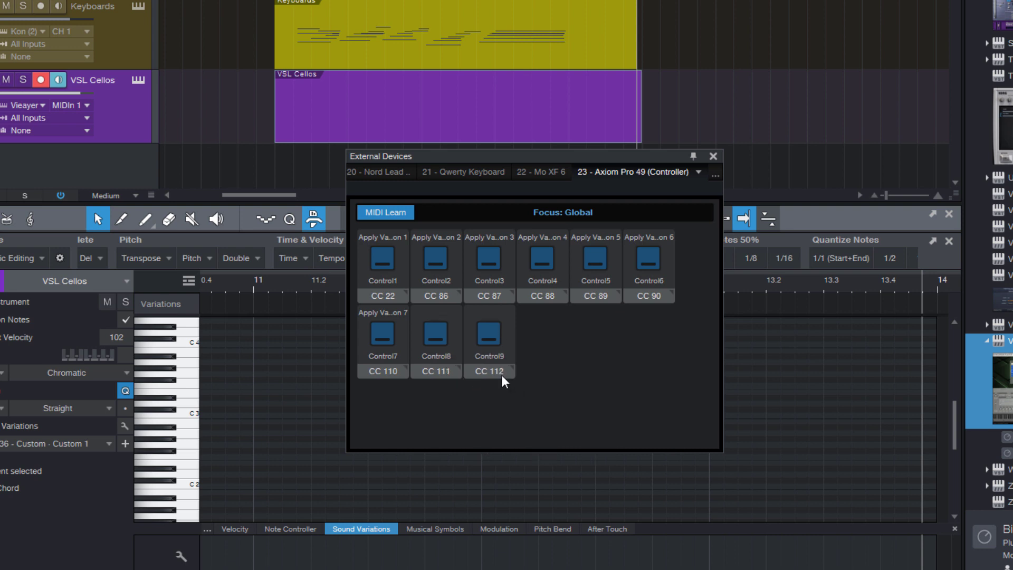
# Assign Apply Previous to Control8 and Apply Next to Control9, then turn MIDI Learn off.
pyautogui.rightClick(442, 331)
pyautogui.click(459, 342)
pyautogui.write('Appl')
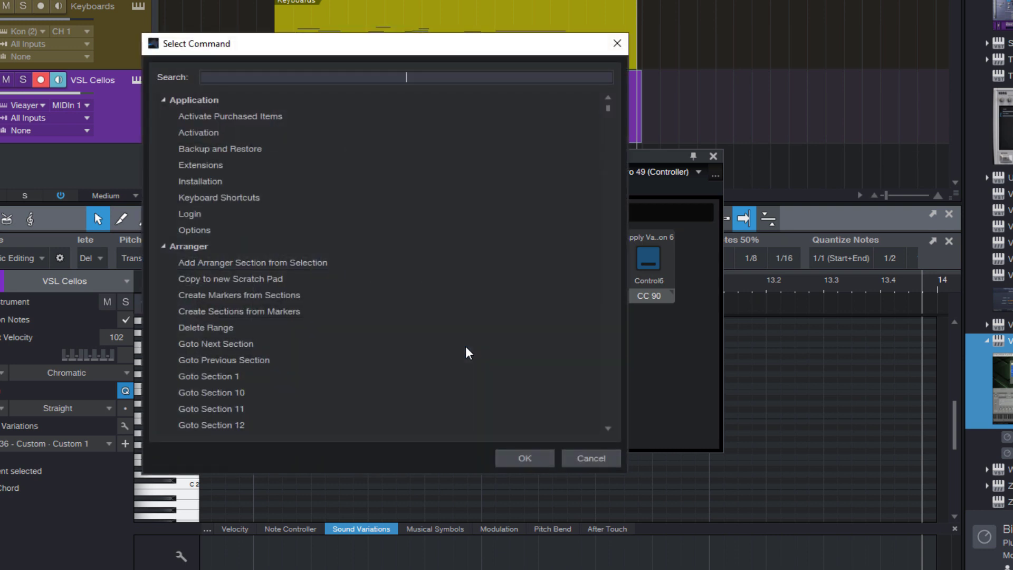
pyautogui.write('y pr')
pyautogui.doubleClick(413, 114)
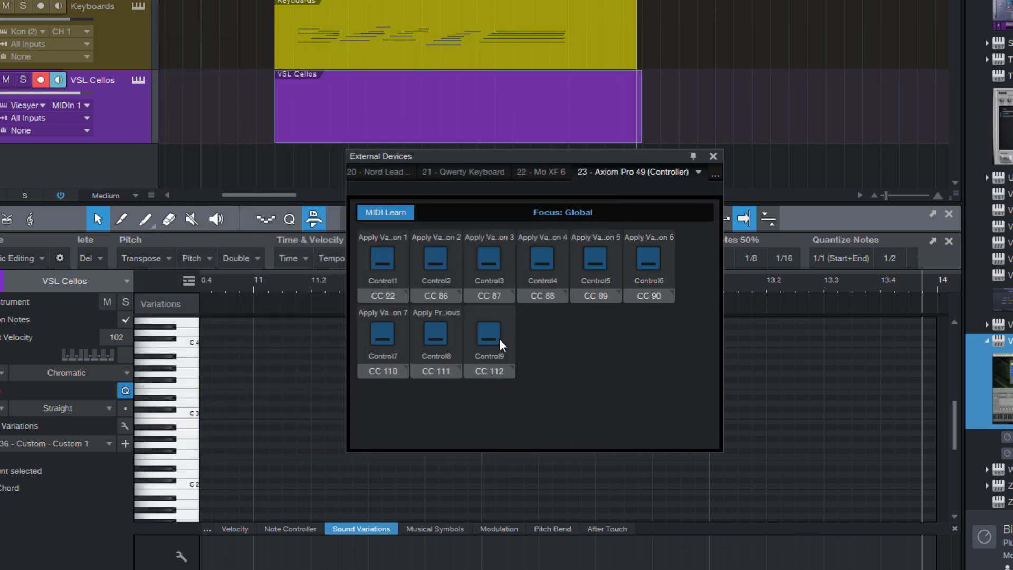
pyautogui.rightClick(490, 338)
pyautogui.click(544, 345)
pyautogui.write('apply ne')
pyautogui.press('Return')
pyautogui.click(402, 213)
# Select the four opening Keyboards notes and add a new Bell Synth sound variation for them.
pyautogui.click(713, 156)
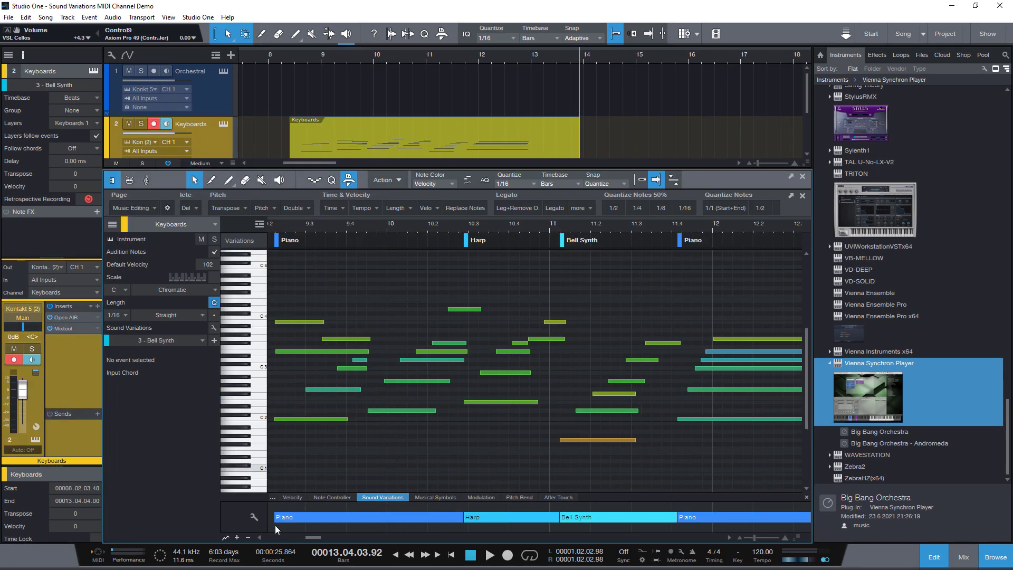
pyautogui.moveTo(315, 537); pyautogui.dragTo(311, 538)
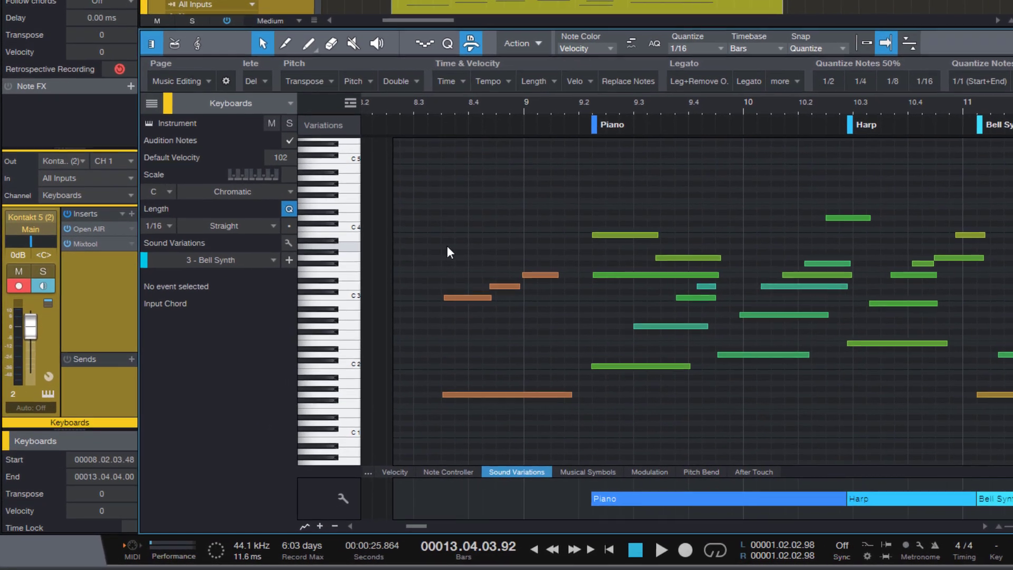
pyautogui.moveTo(405, 275); pyautogui.dragTo(494, 421)
pyautogui.moveTo(550, 400); pyautogui.dragTo(550, 400)
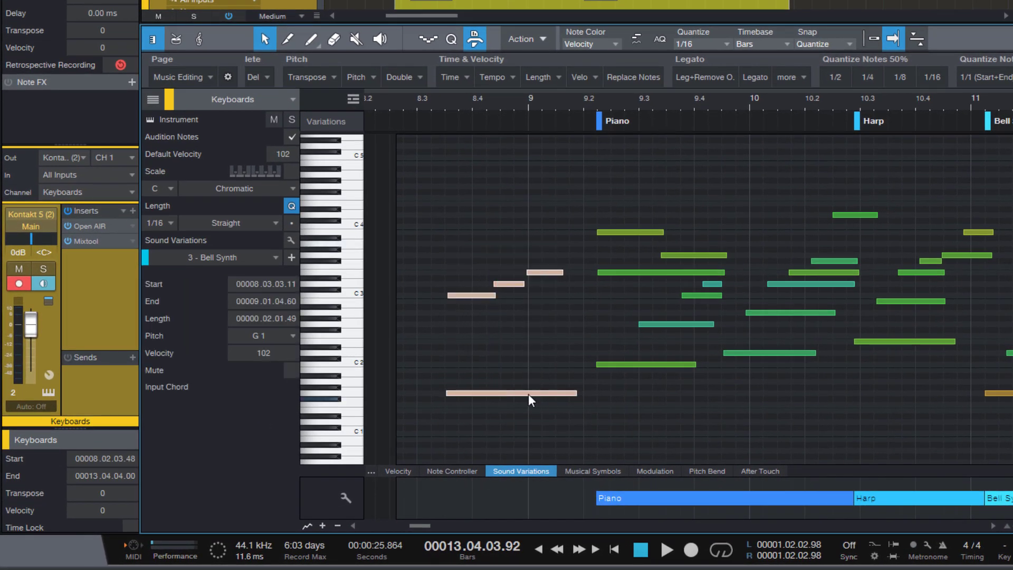
pyautogui.click(292, 258)
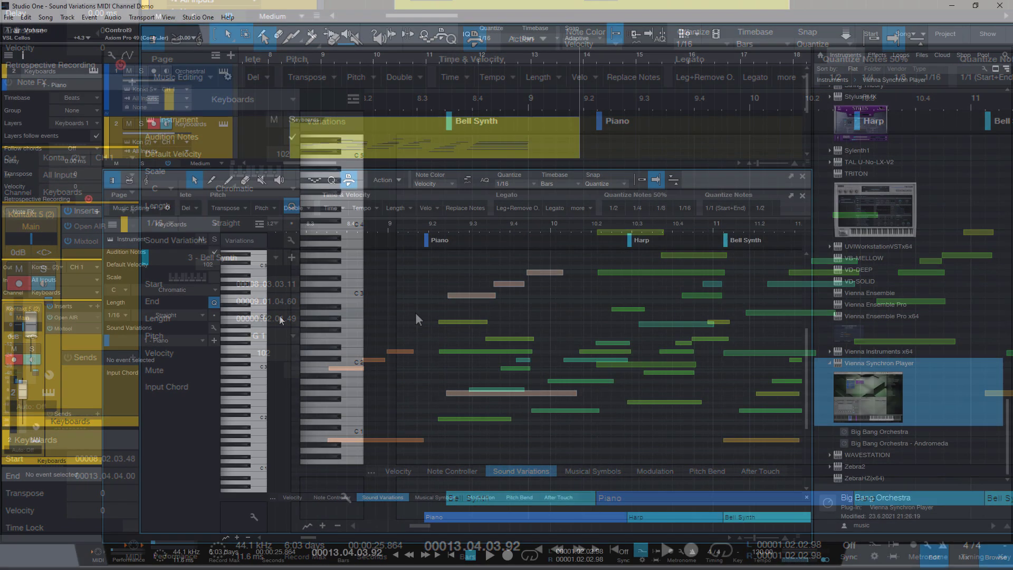
pyautogui.moveTo(301, 307); pyautogui.dragTo(407, 451)
# Apply the used Harp sound variation to the four selected opening notes.
pyautogui.rightClick(343, 370)
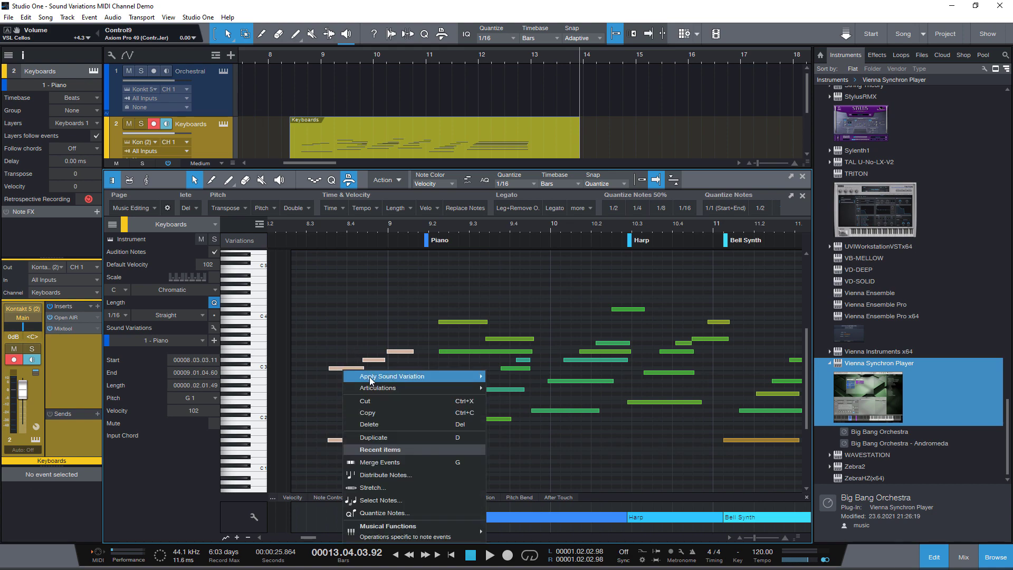
pyautogui.moveTo(369, 377)
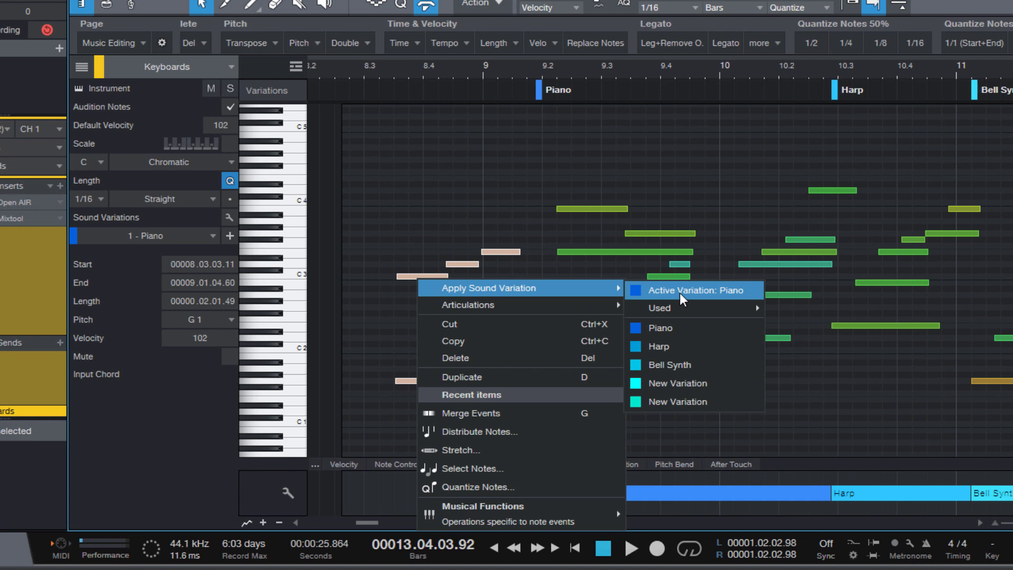
pyautogui.moveTo(676, 310)
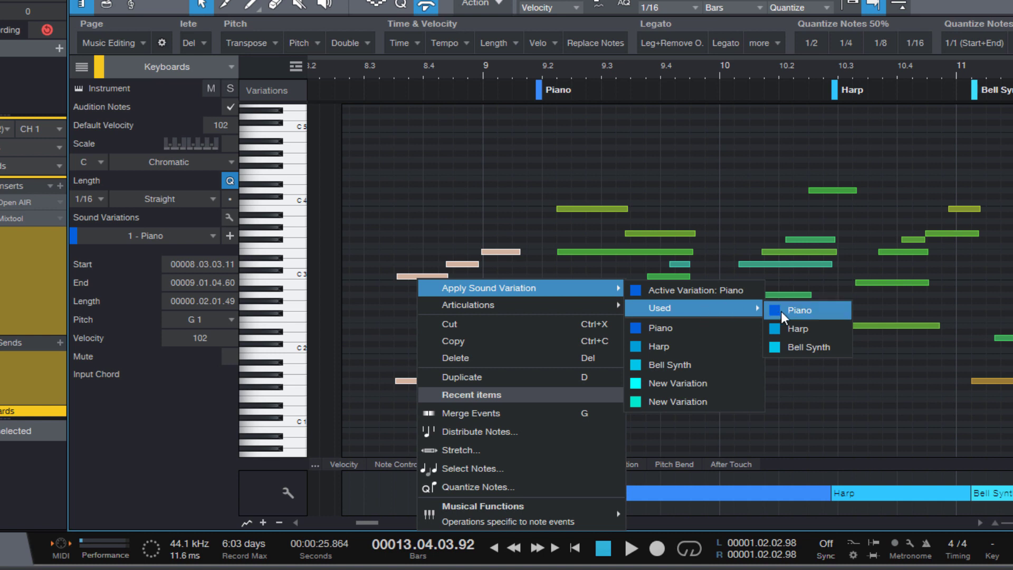
pyautogui.click(794, 330)
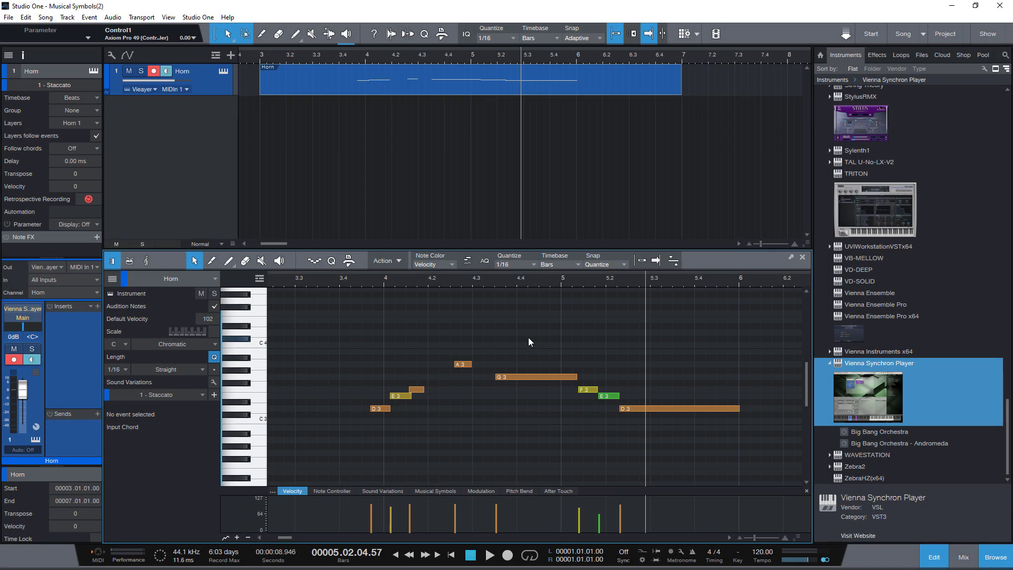
# Show the Musical Symbols lane, mark the first three horn notes staccato, and give A3 and G3 strong accents.
pyautogui.click(428, 489)
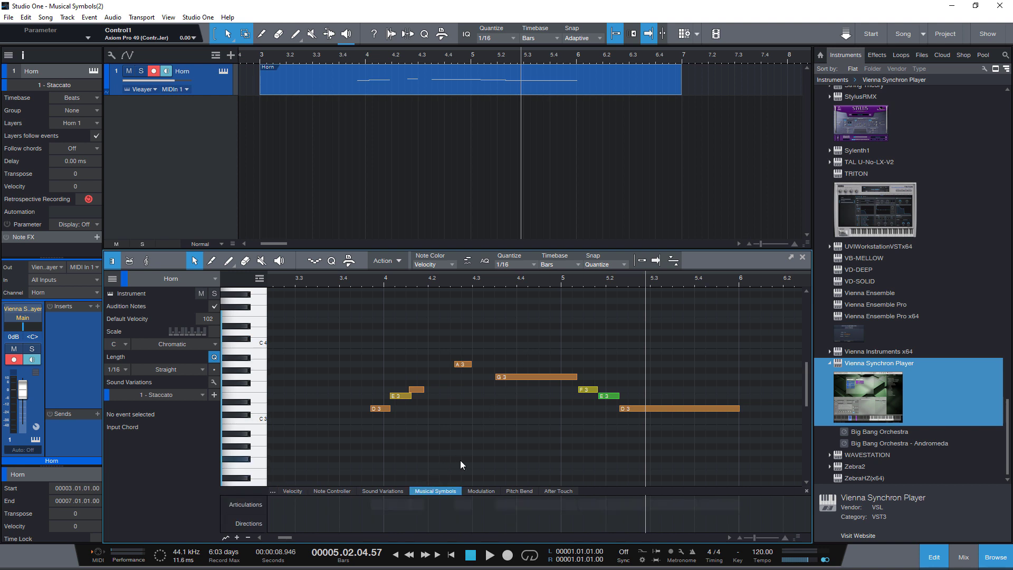
pyautogui.moveTo(365, 519); pyautogui.dragTo(429, 503)
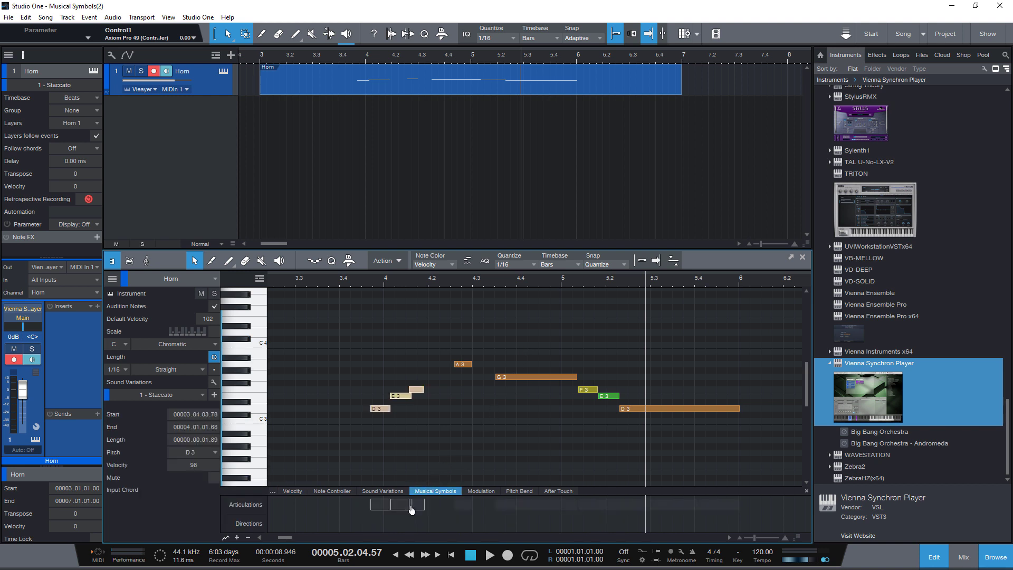
pyautogui.click(378, 508)
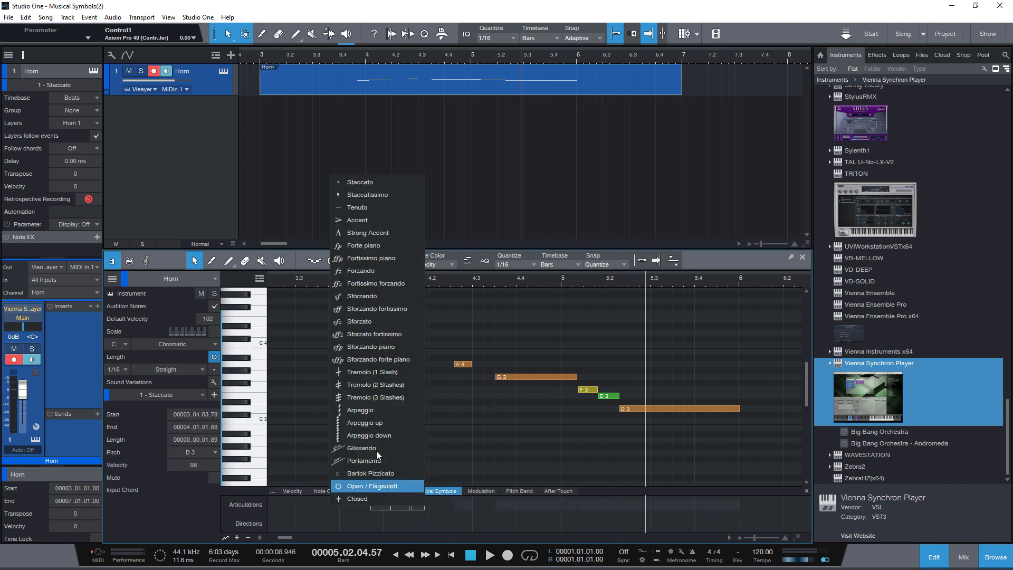
pyautogui.click(369, 182)
pyautogui.moveTo(453, 340); pyautogui.dragTo(511, 396)
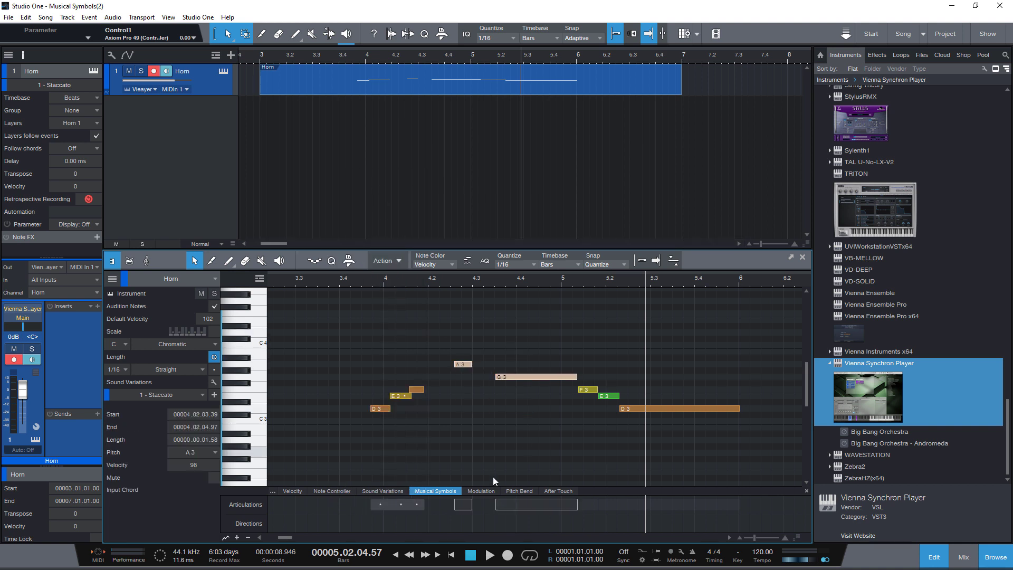
pyautogui.click(464, 505)
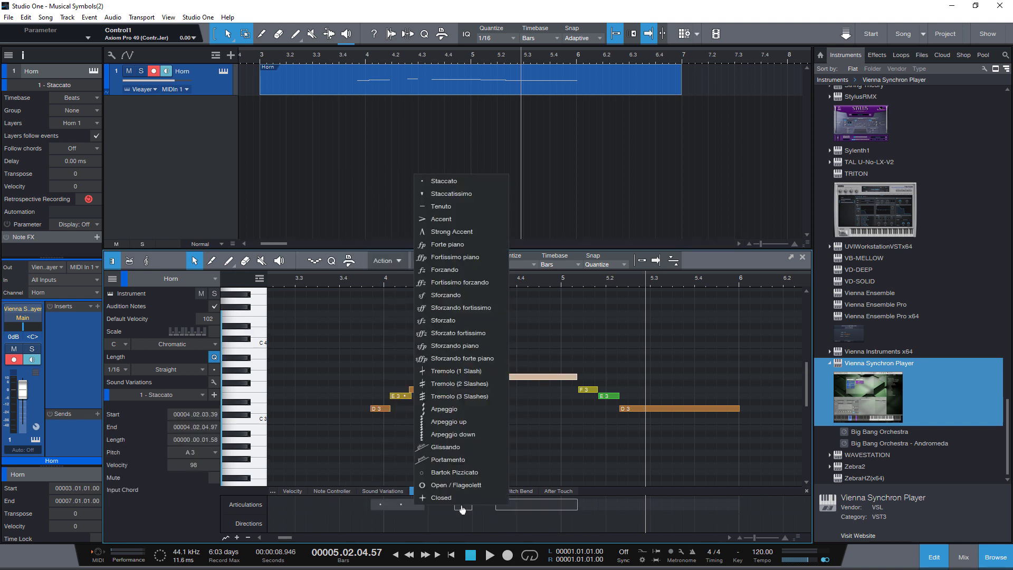
pyautogui.click(452, 232)
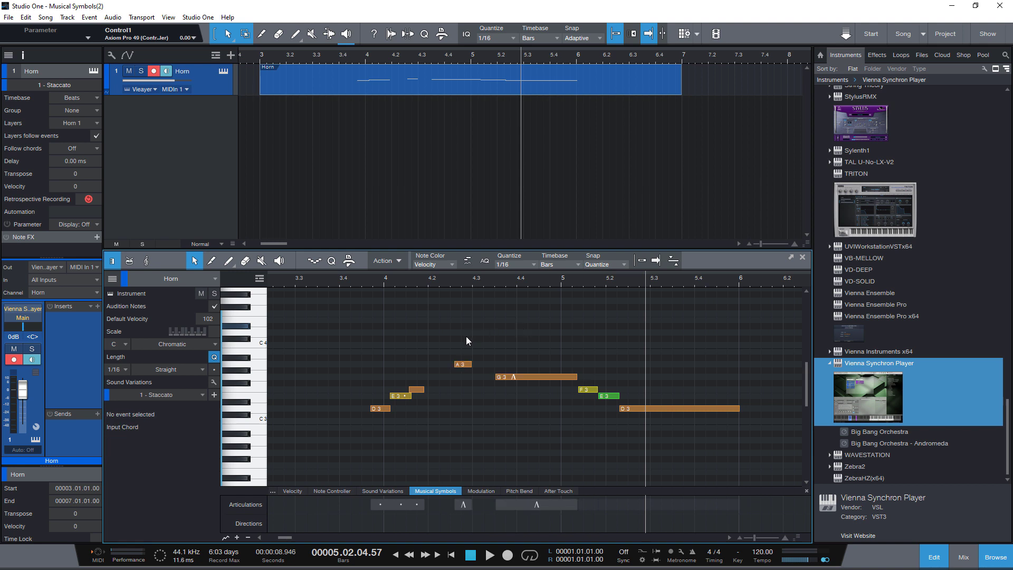
# Shift E3, the short note, A3 and G3 one step later, copy A3 and G3 near bar 5.2, then undo the copy.
pyautogui.moveTo(410, 337); pyautogui.dragTo(543, 378)
pyautogui.click(499, 355)
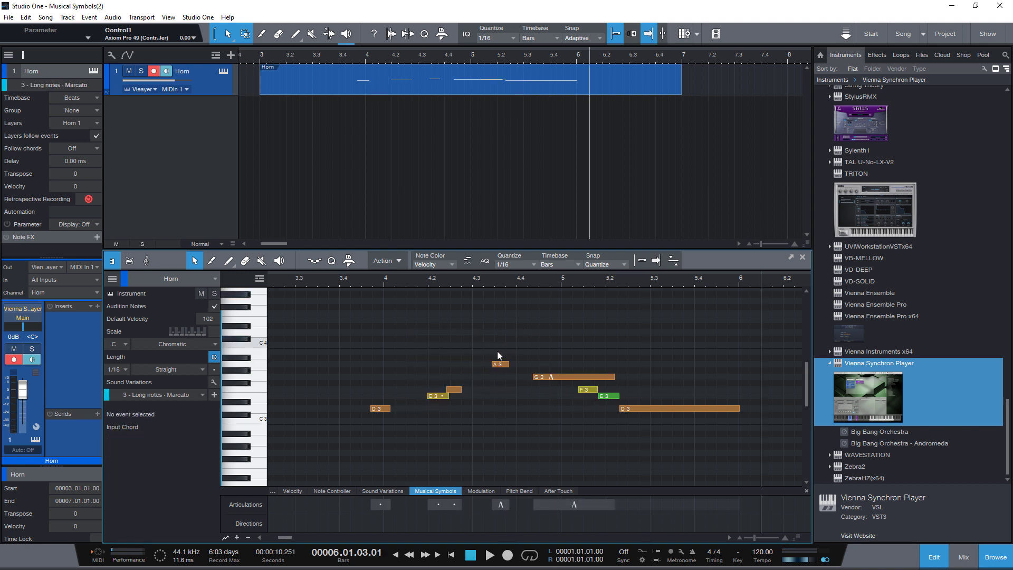
pyautogui.moveTo(494, 346); pyautogui.dragTo(639, 364)
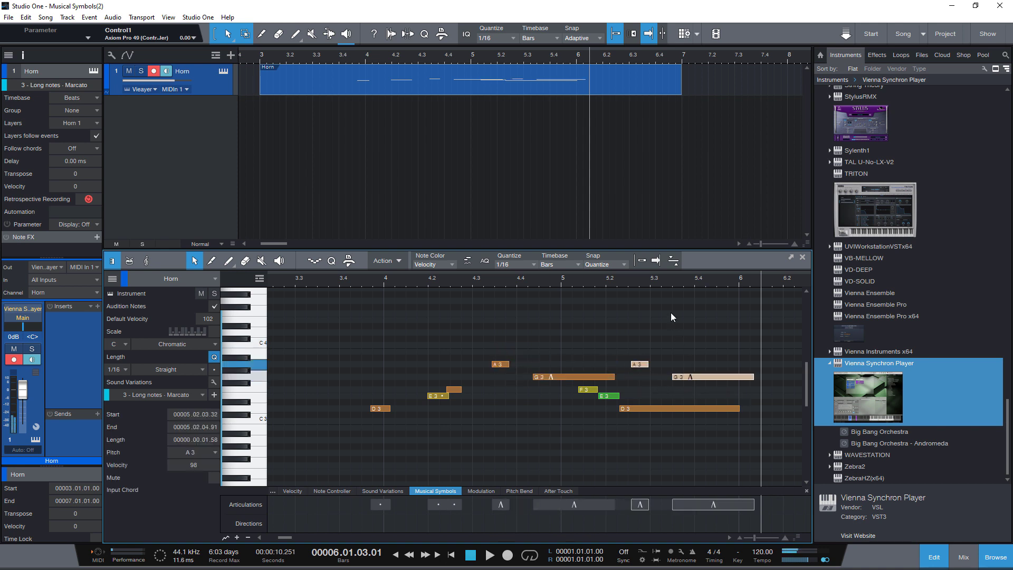
pyautogui.click(672, 317)
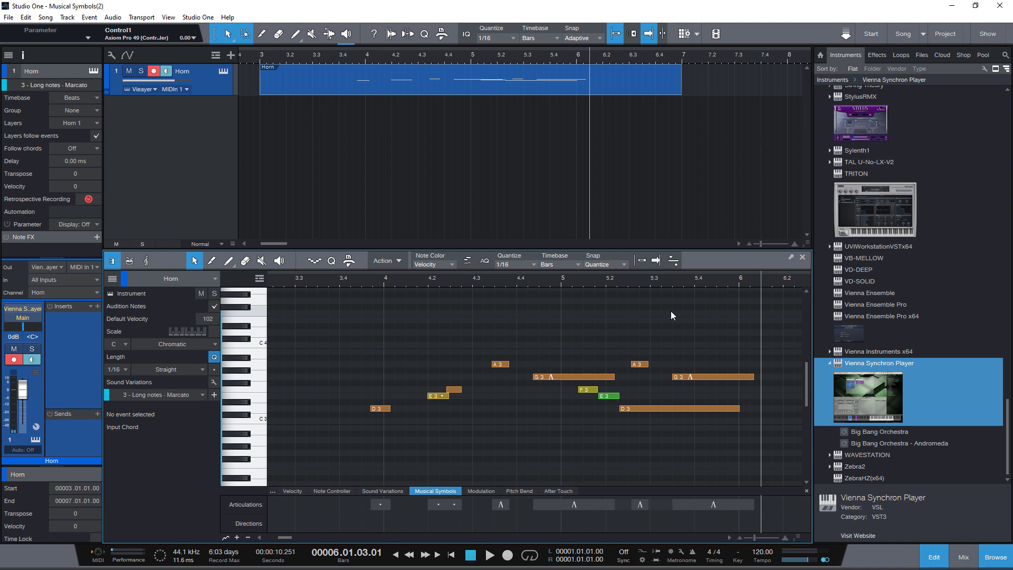
pyautogui.hotkey('ctrl', 'z')
pyautogui.hotkey('ctrl', 'z')
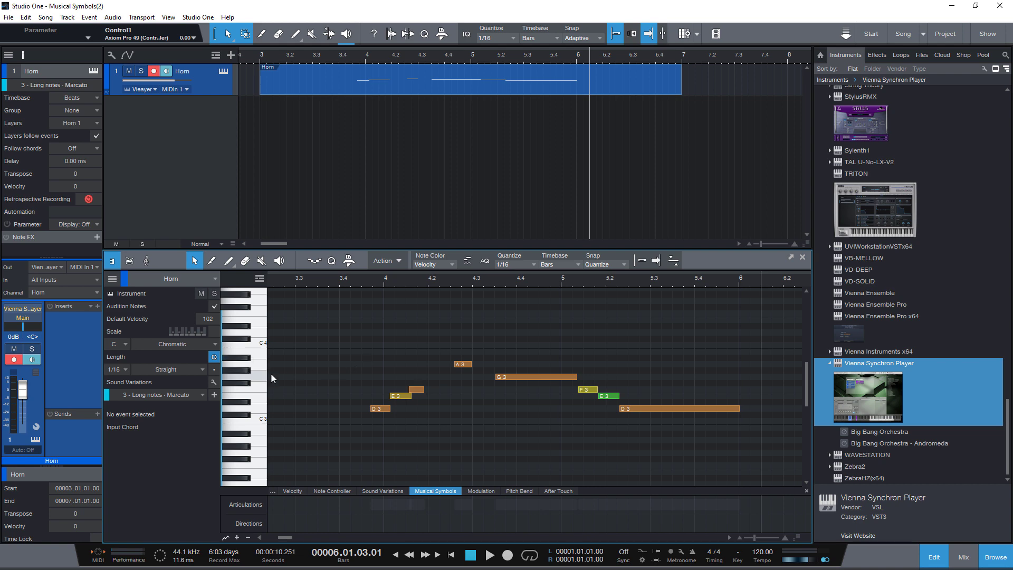
# In the Horn's Musical Symbols mapping, link the dot to Staccato and the accent and strong marcato to Long notes - Marcato.
pyautogui.click(214, 383)
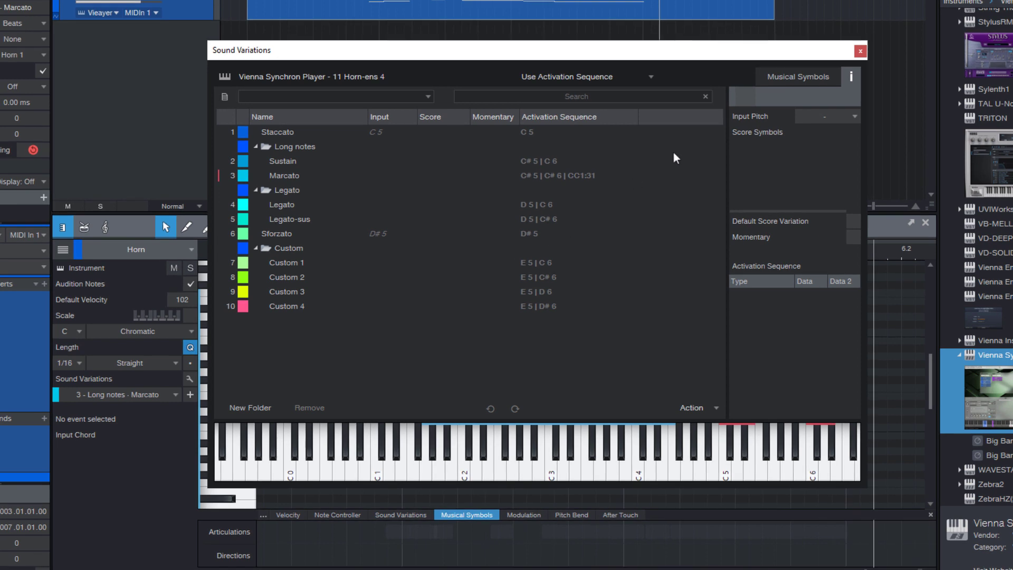
pyautogui.click(783, 78)
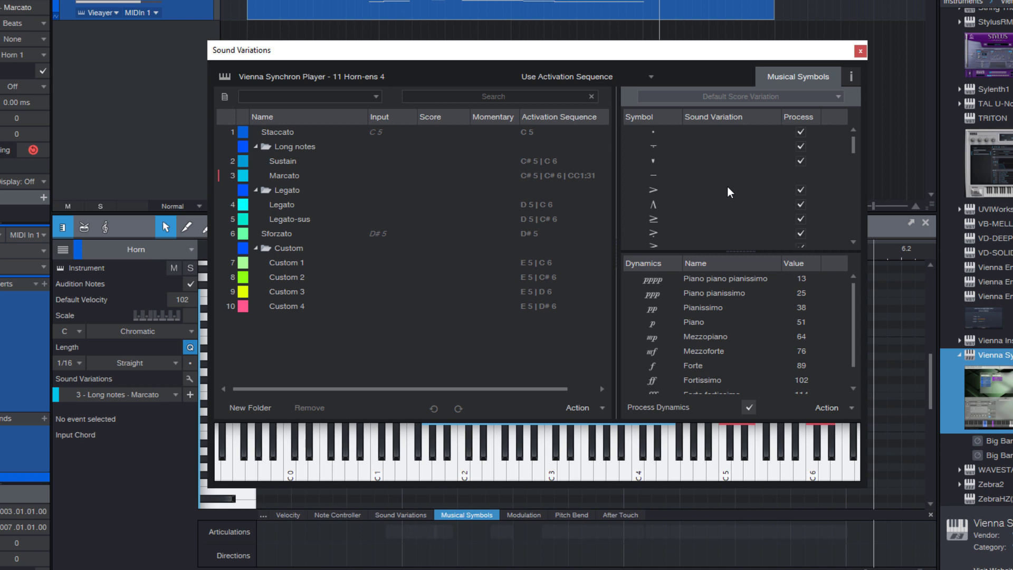
pyautogui.moveTo(730, 132); pyautogui.dragTo(488, 136)
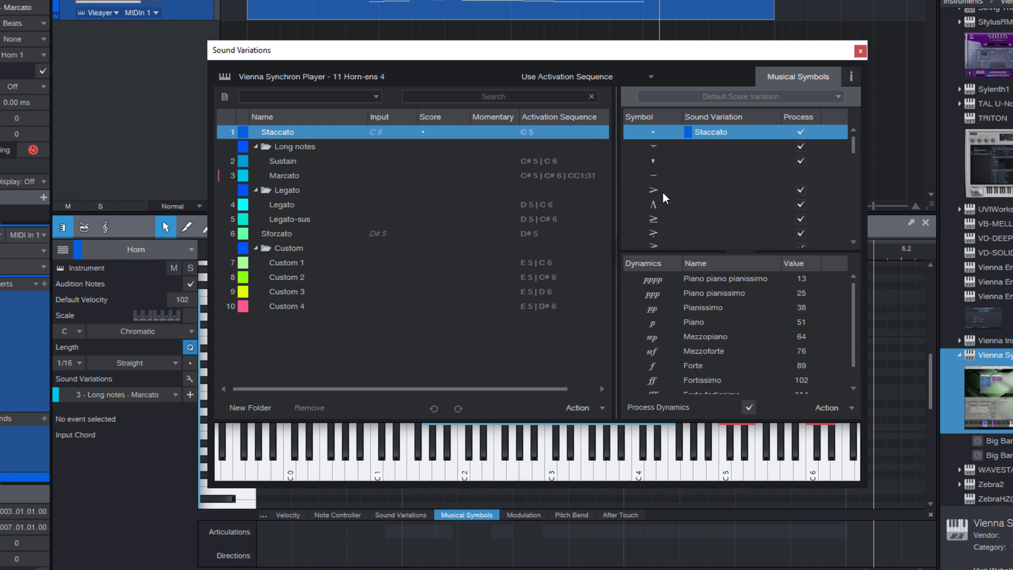
pyautogui.moveTo(661, 191); pyautogui.dragTo(466, 173)
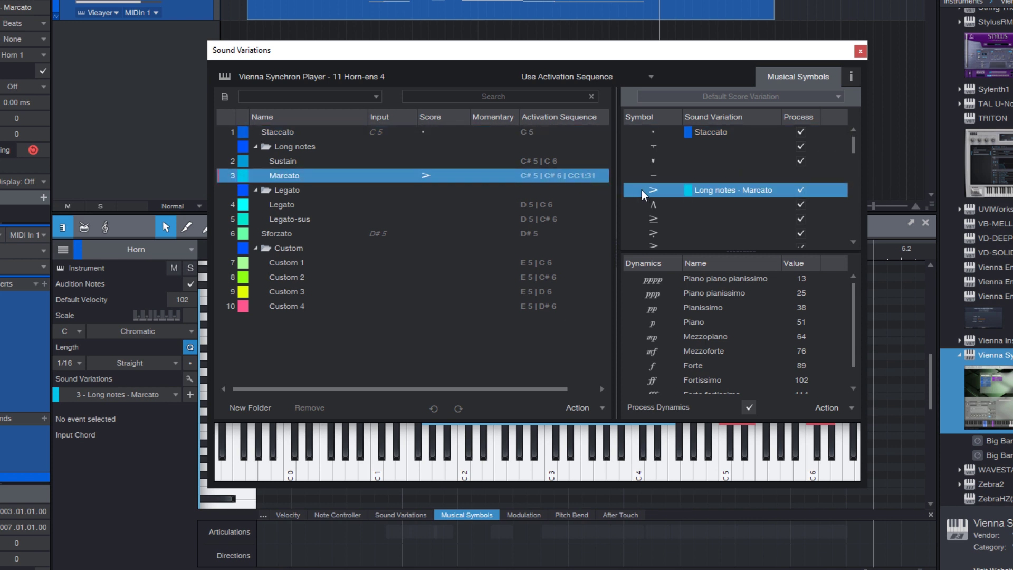
pyautogui.scroll(-2, 660, 203)
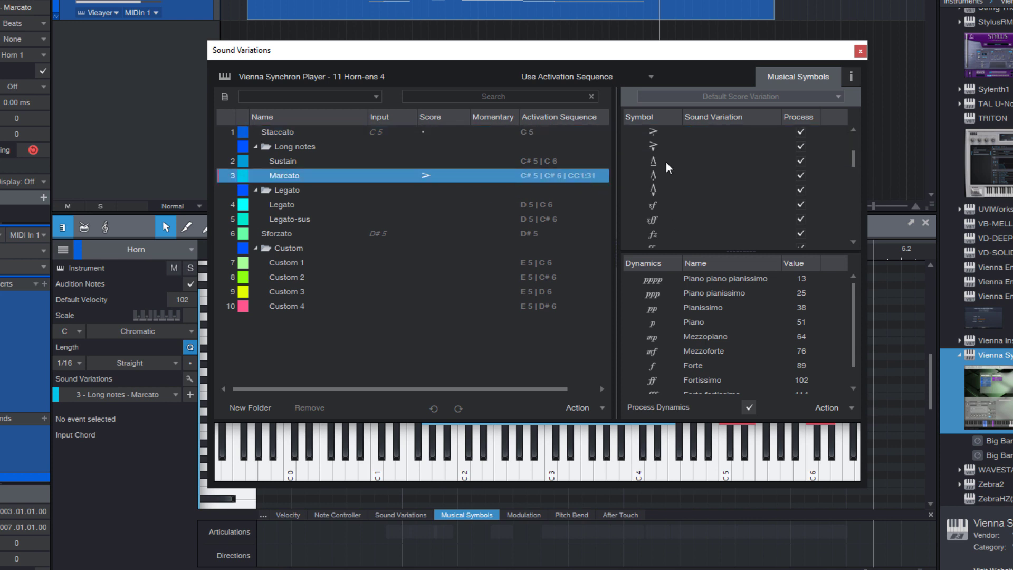
pyautogui.moveTo(666, 163); pyautogui.dragTo(496, 174)
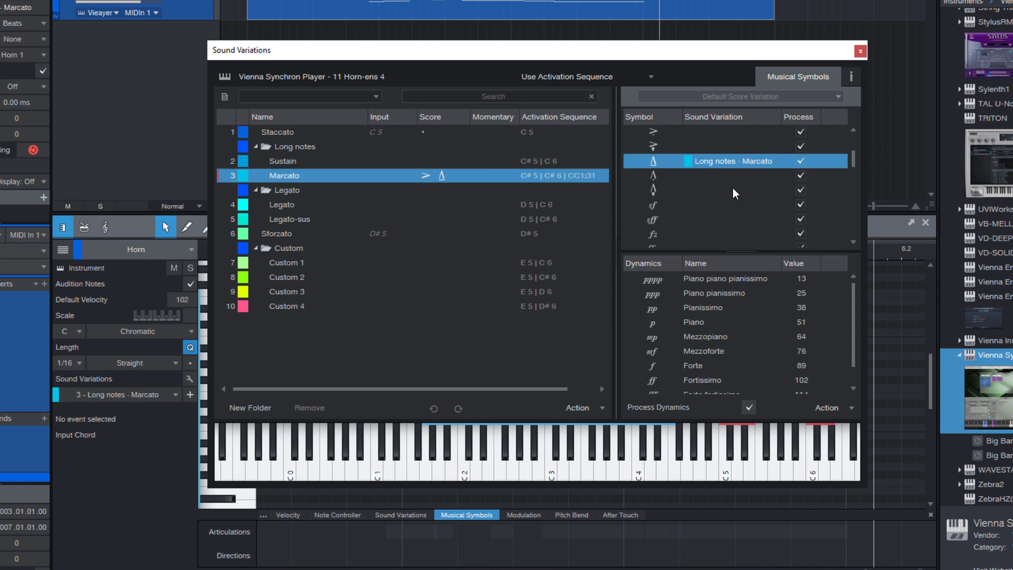
pyautogui.click(495, 340)
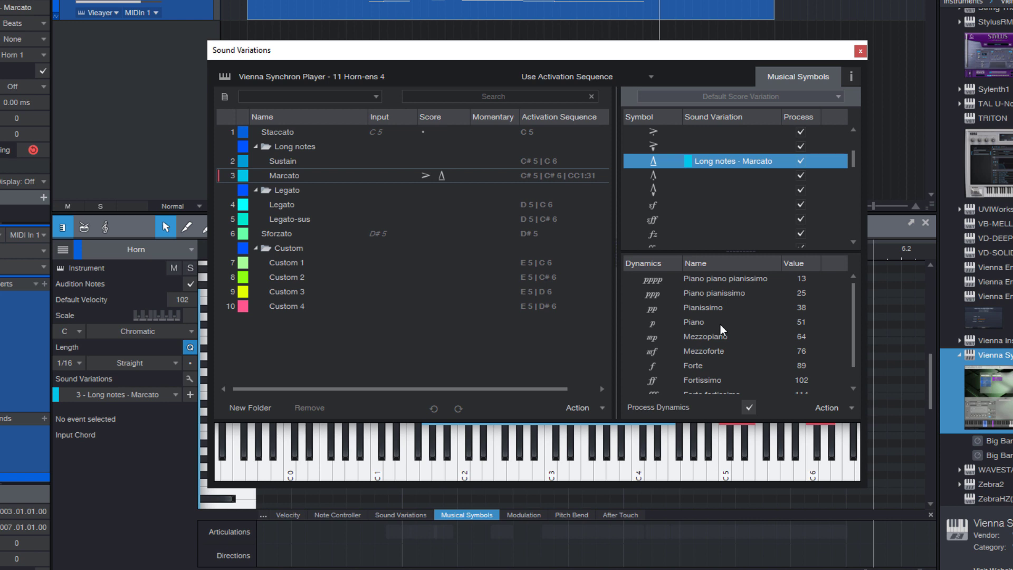
# Auto-assign symbols to all Horn variations and set the Default Score Variation to 1 - Staccato.
pyautogui.click(822, 408)
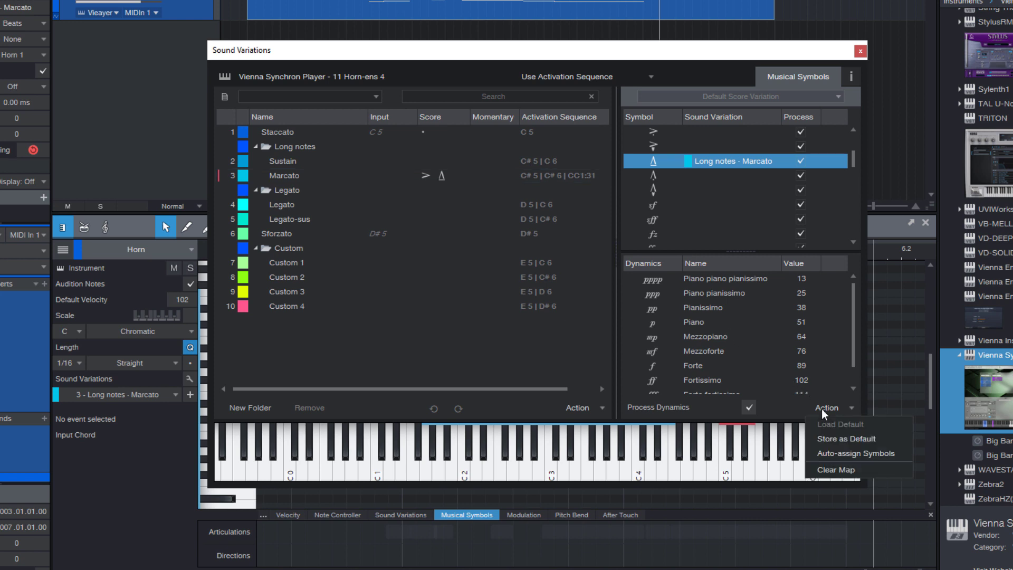
pyautogui.click(832, 457)
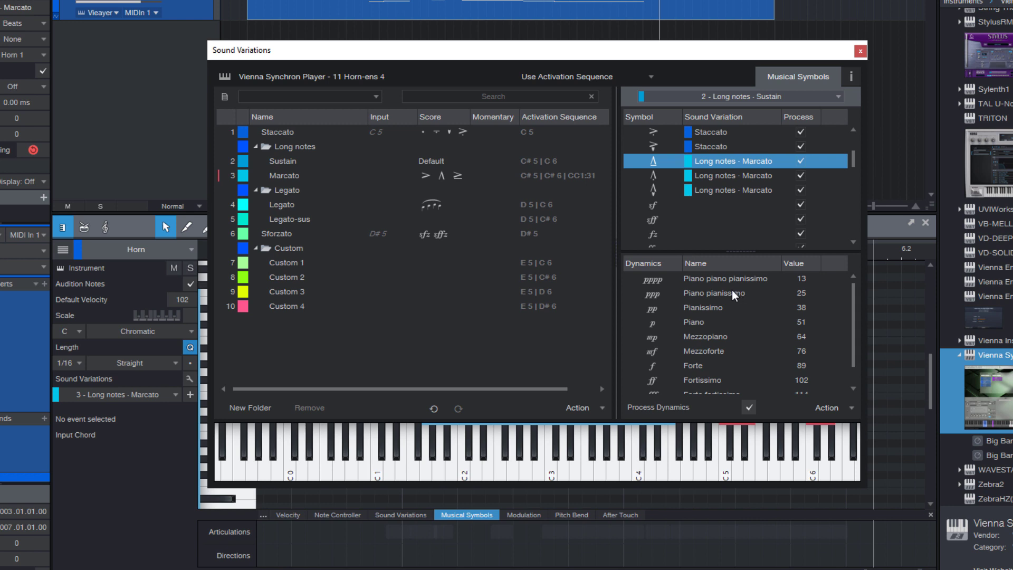
pyautogui.click(731, 99)
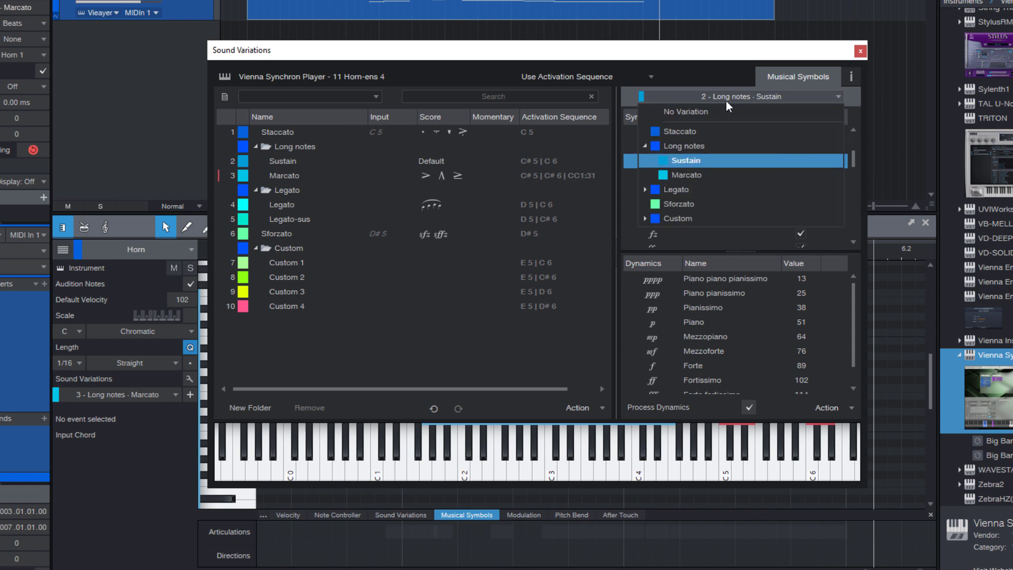
pyautogui.click(678, 132)
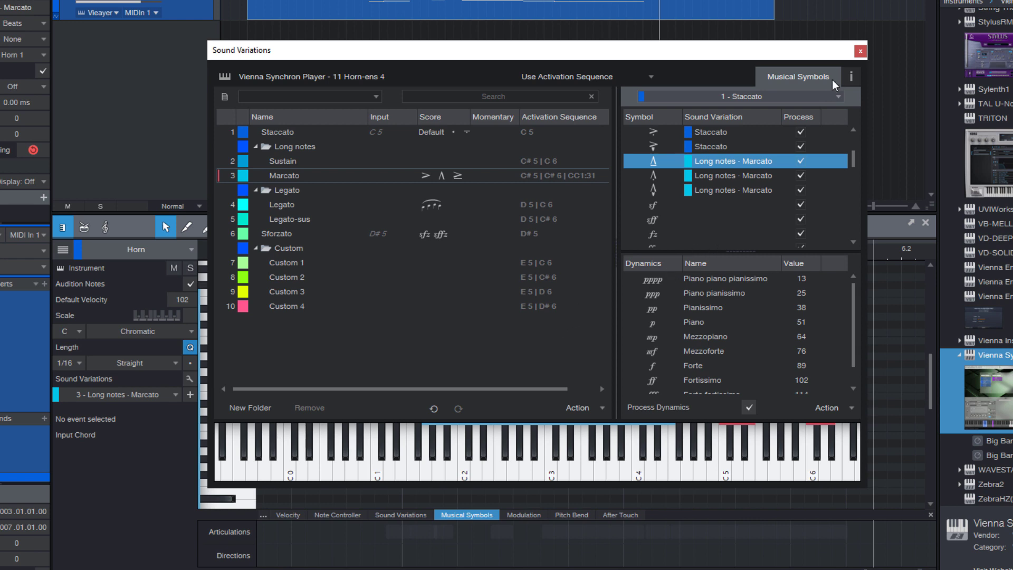
# Give the A3 note a Sforzato articulation and the G3 note an Accent.
pyautogui.click(860, 51)
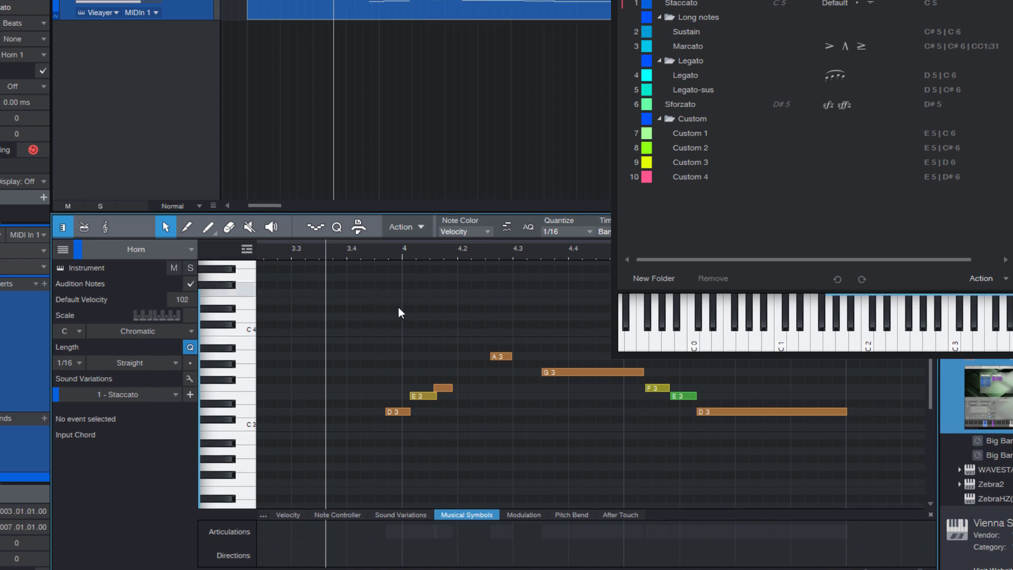
pyautogui.click(502, 534)
pyautogui.click(503, 495)
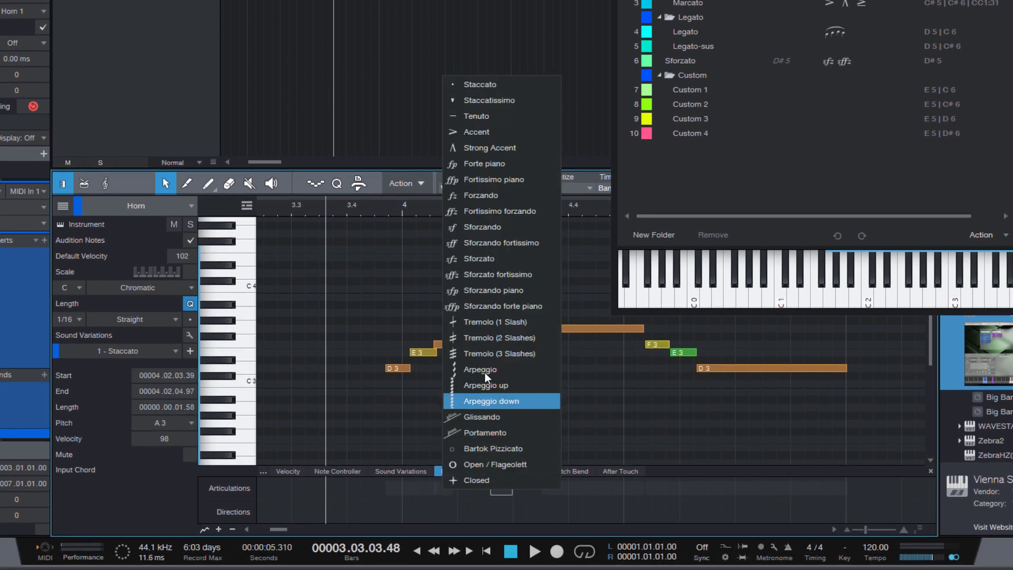
pyautogui.click(484, 259)
pyautogui.click(567, 494)
pyautogui.click(569, 494)
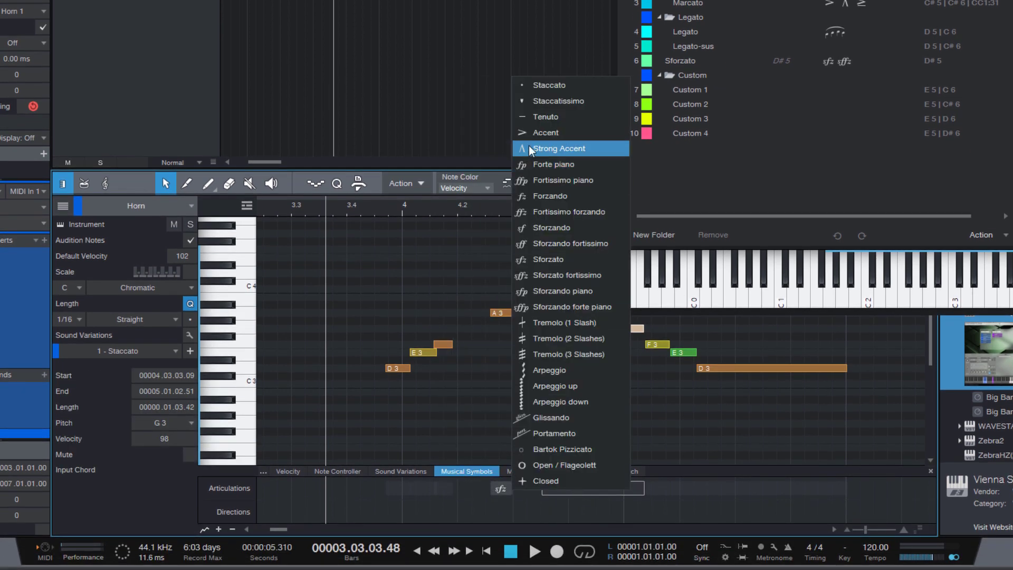
pyautogui.click(565, 132)
# Add a slur over the later notes, play the Horn part back, and close the Sound Variations window.
pyautogui.click(636, 512)
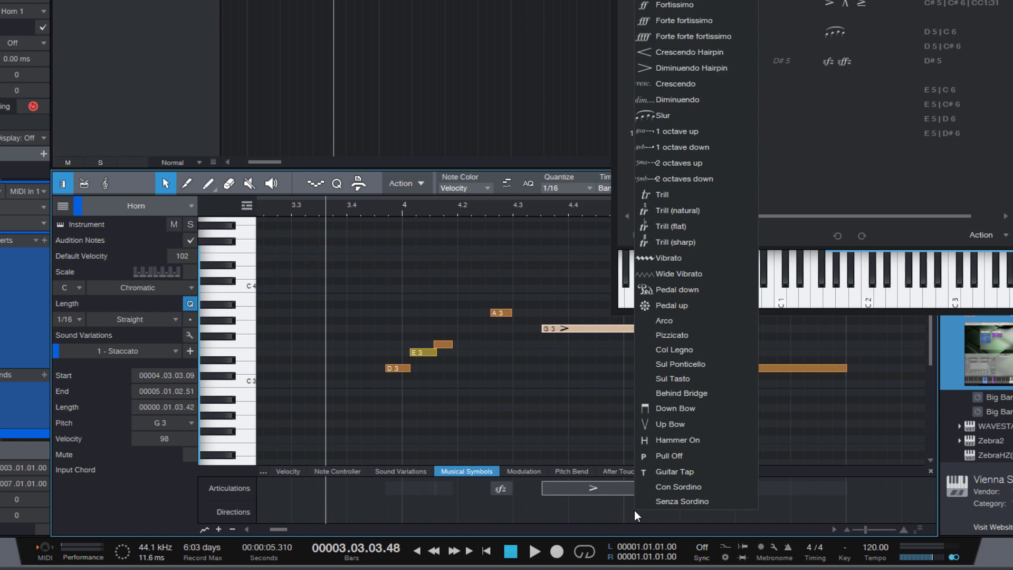
pyautogui.click(661, 115)
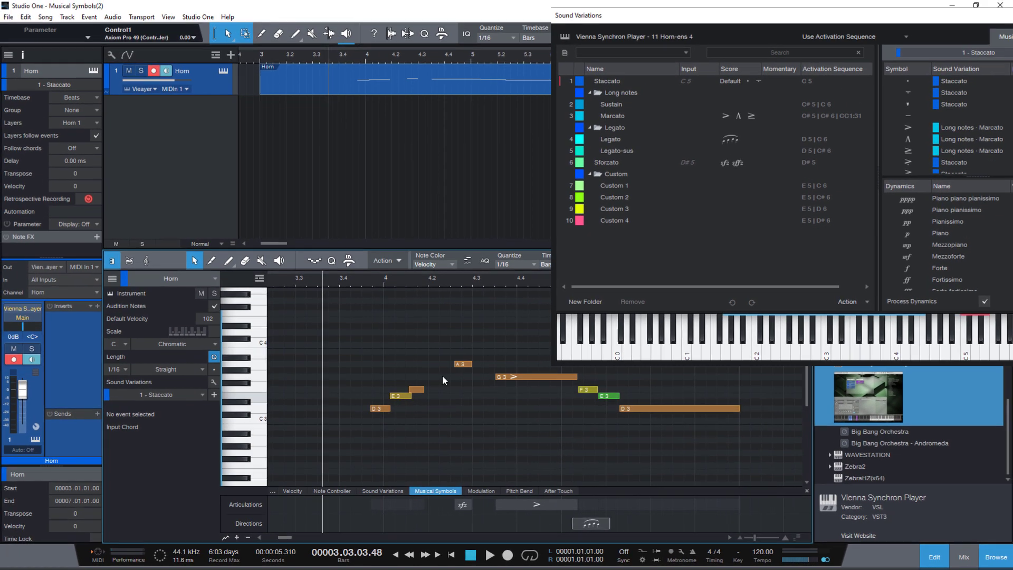
pyautogui.press('space')
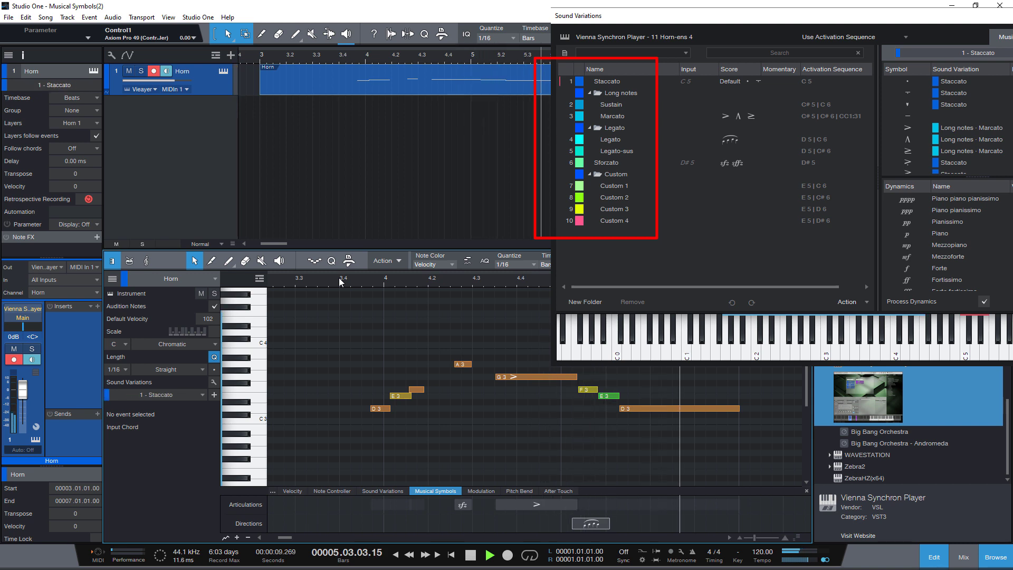
pyautogui.press('space')
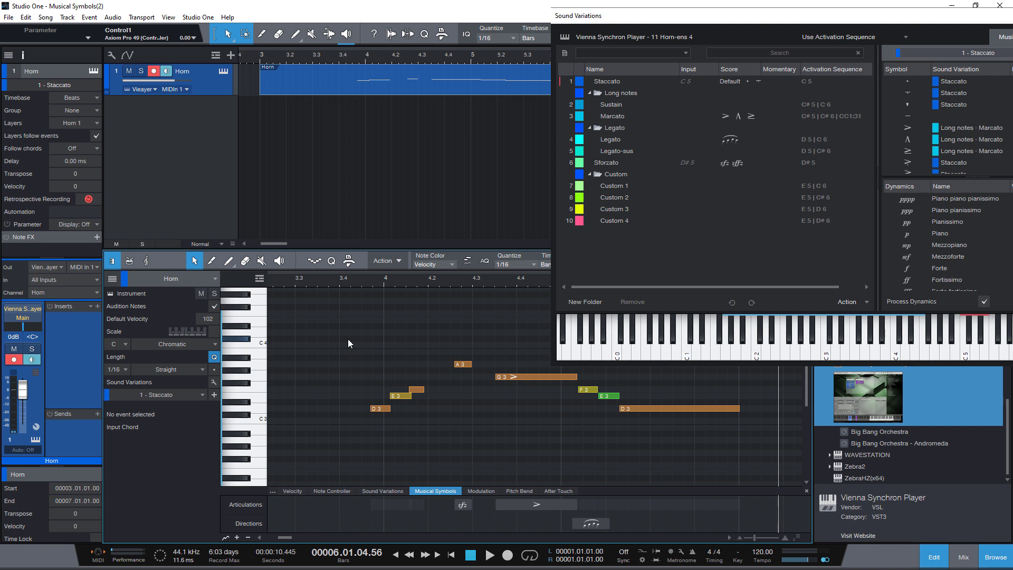
pyautogui.press('Escape')
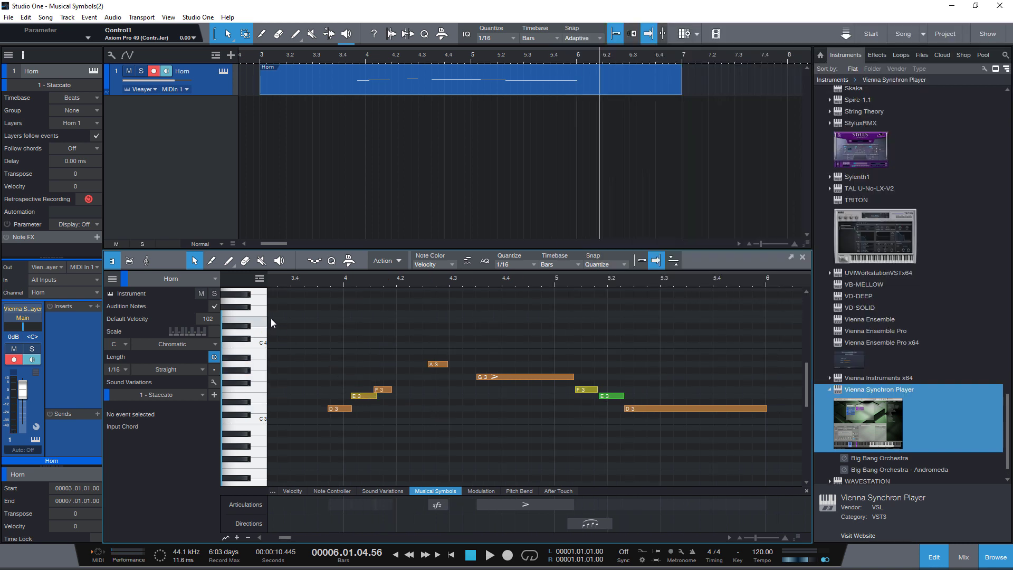
# Add the Variations lane above the Horn notes and switch the lower editor lane to Velocity.
pyautogui.click(260, 279)
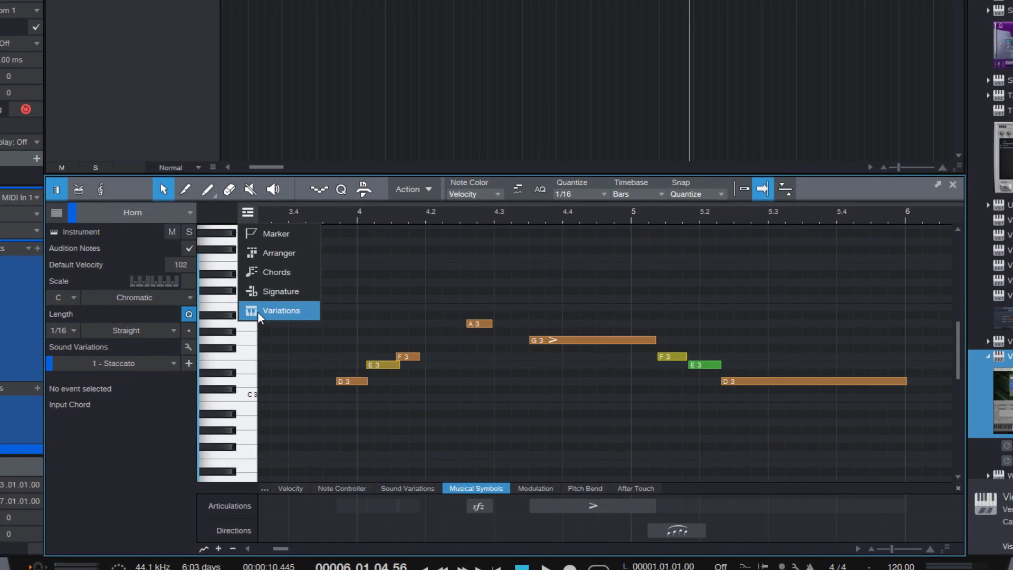
pyautogui.click(258, 311)
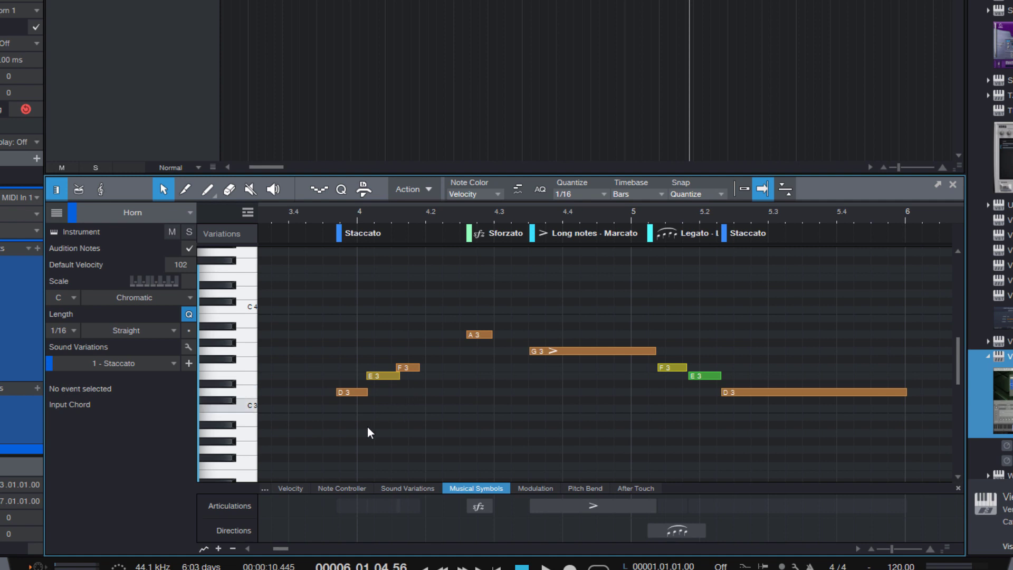
pyautogui.click(283, 487)
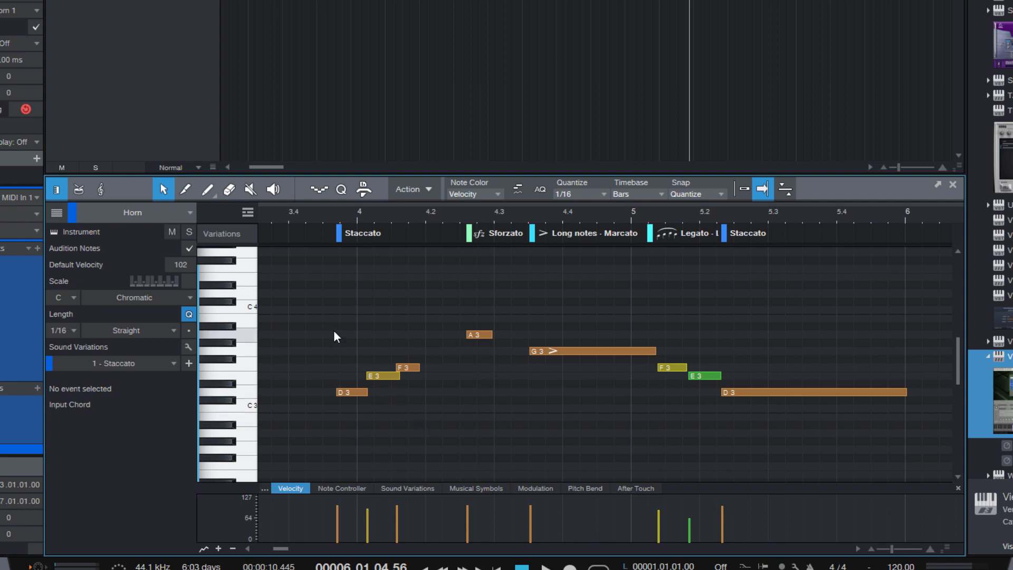
# Assign the Sforzato sound variation to the D3, E3 and F3 notes from the variations list.
pyautogui.moveTo(334, 331); pyautogui.dragTo(430, 415)
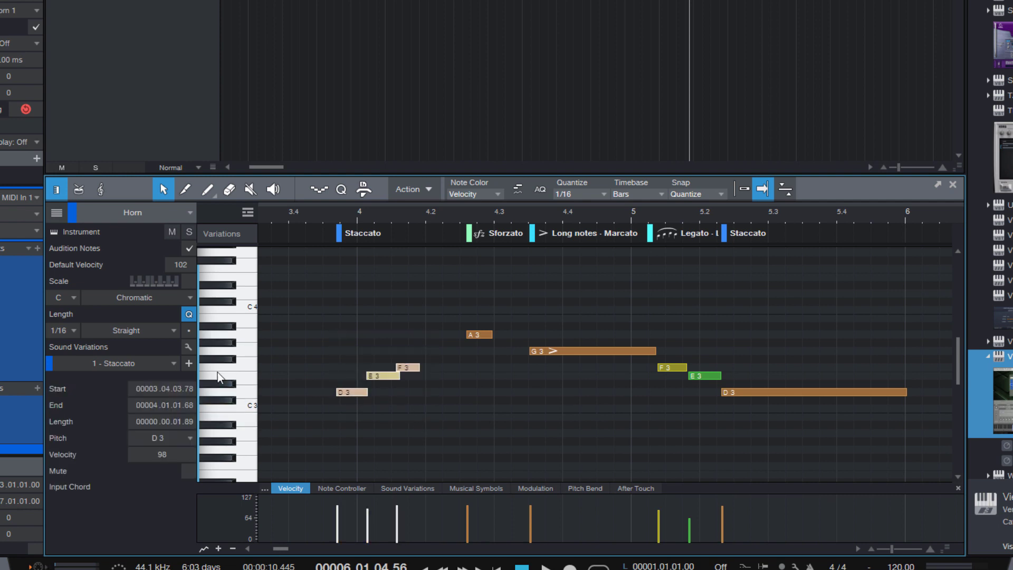
pyautogui.click(152, 362)
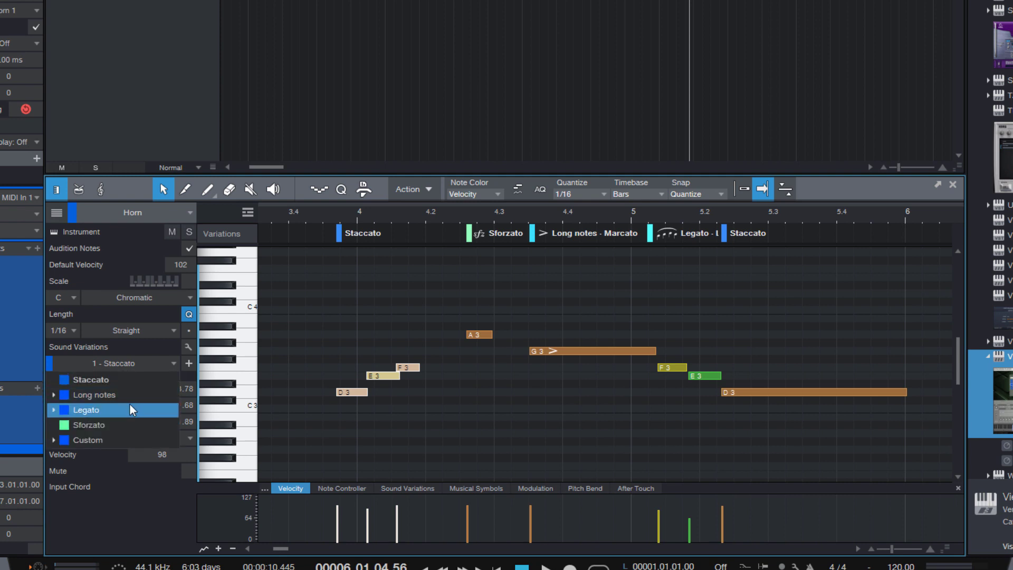
pyautogui.click(117, 425)
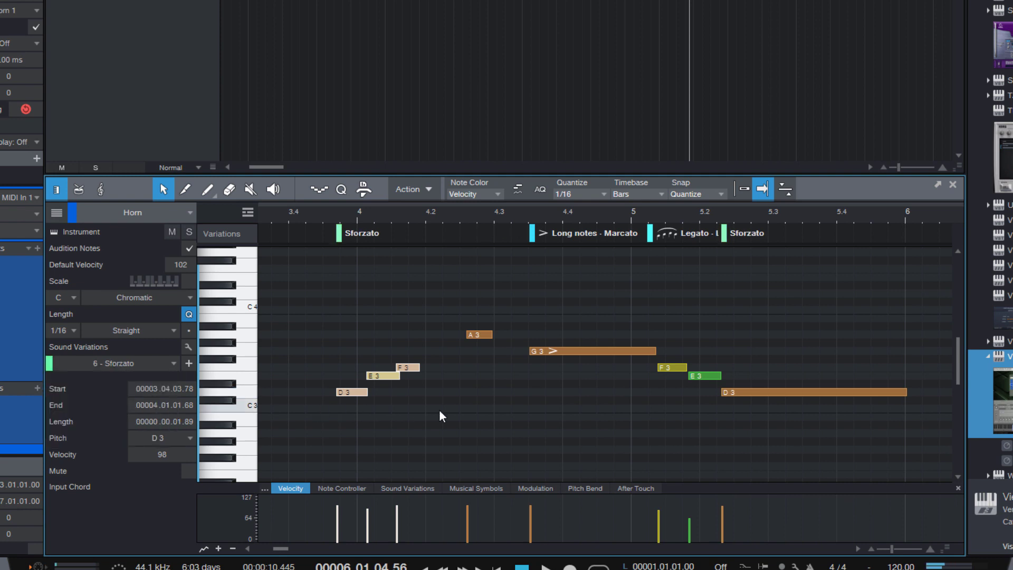
pyautogui.click(471, 413)
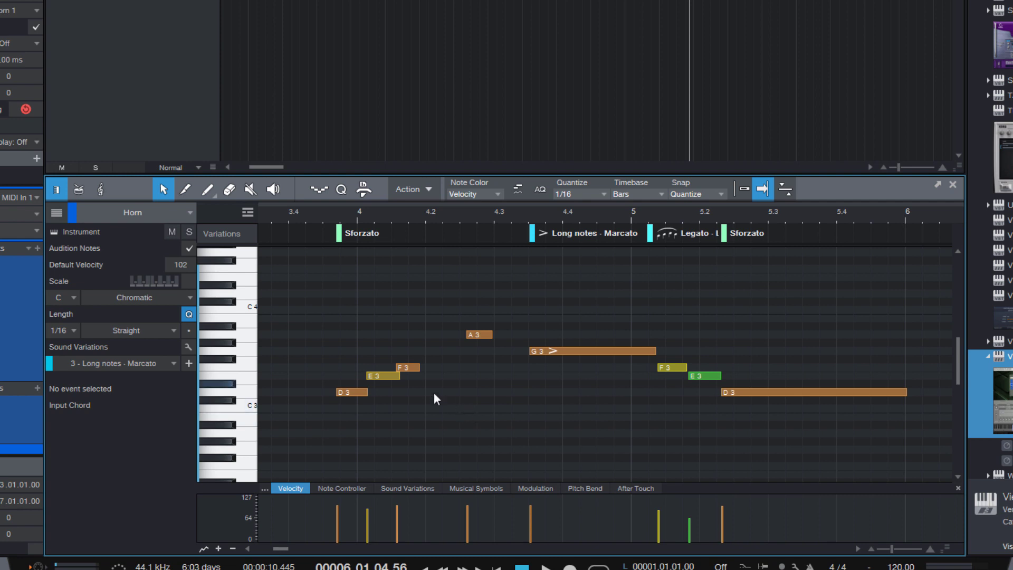
# Reselect D3, E3 and F3 and apply Long notes - Marcato via the Shift+V quick search 'Mar'.
pyautogui.moveTo(333, 338); pyautogui.dragTo(429, 411)
pyautogui.hotkey('shift', 'v')
pyautogui.write('Mar')
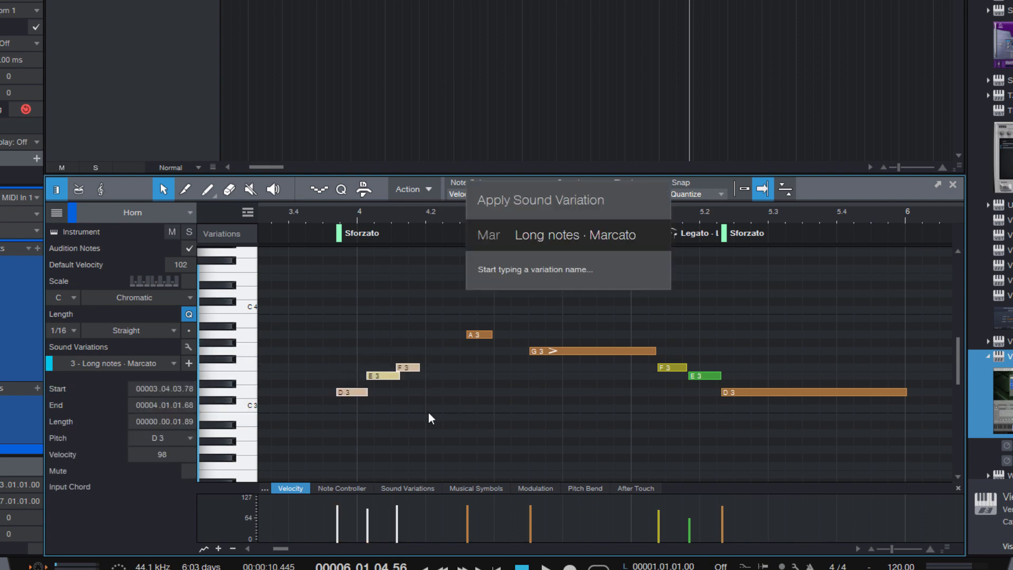
pyautogui.press('Return')
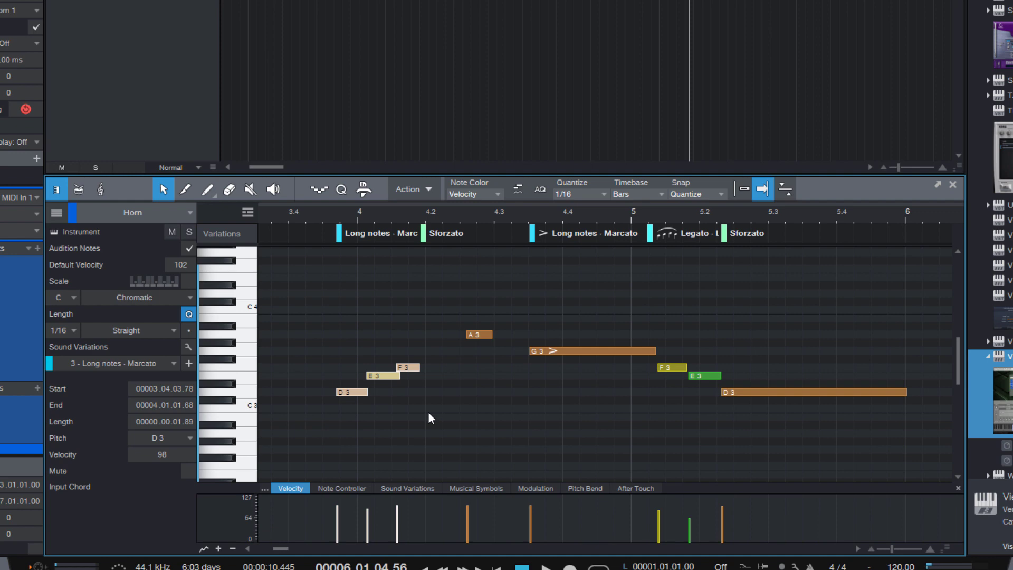
pyautogui.click(429, 413)
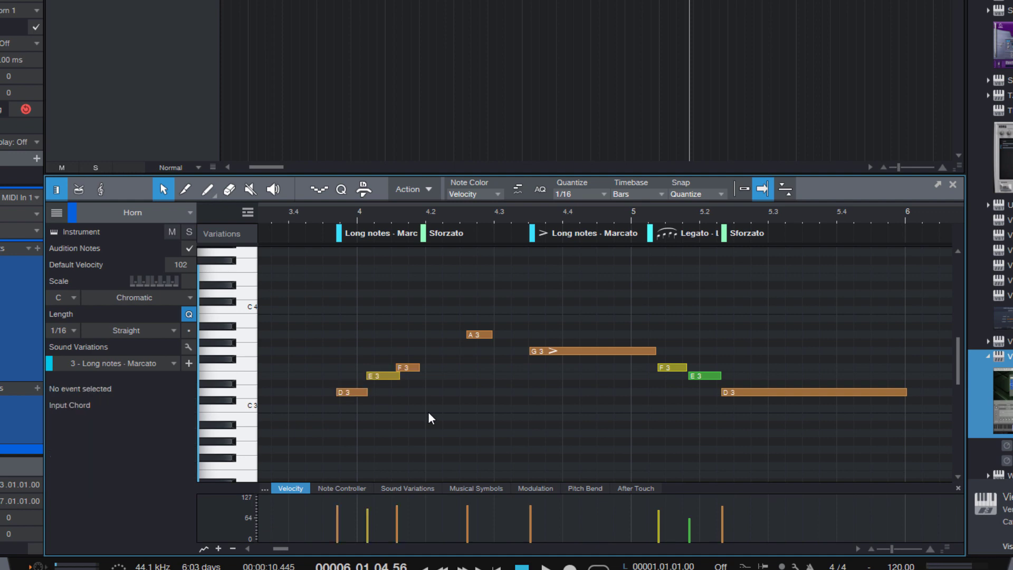